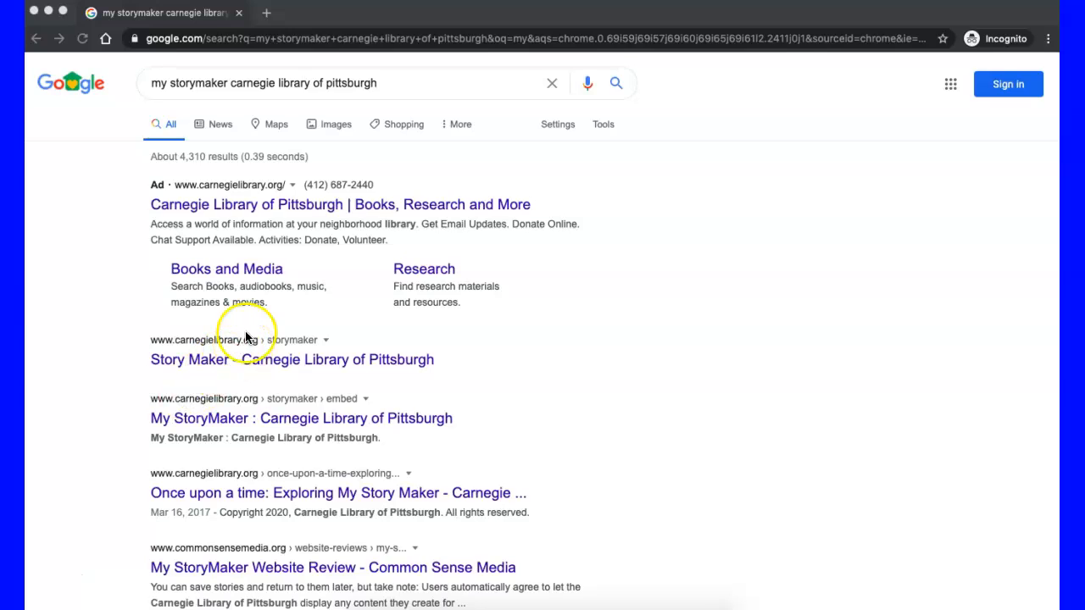
# Step: Open the Carnegie Library's Story Maker page from the search results and allow Flash to run on it
pyautogui.click(211, 363)
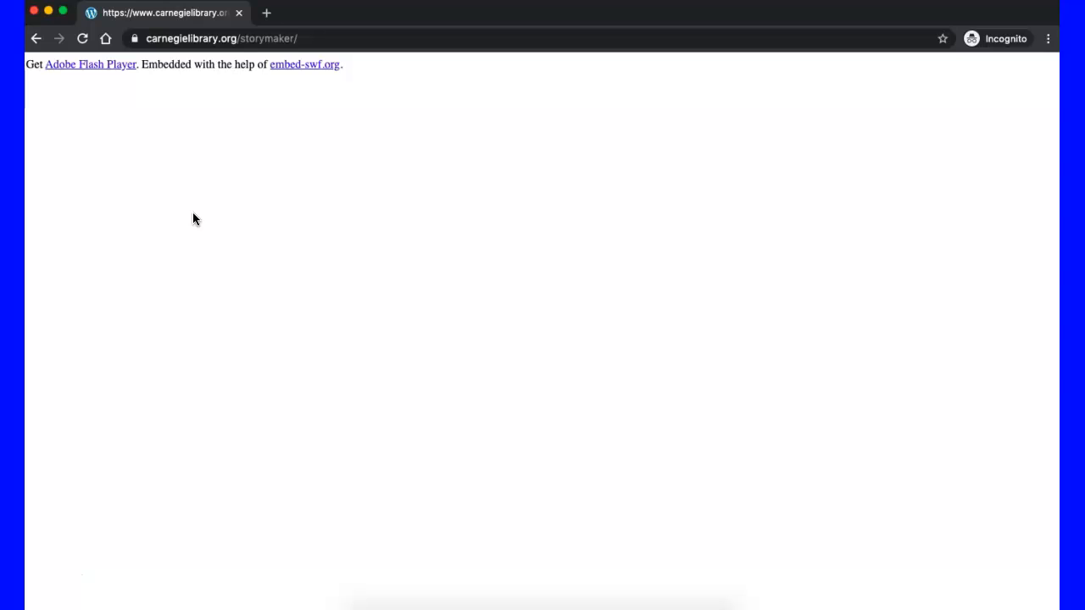
pyautogui.click(93, 68)
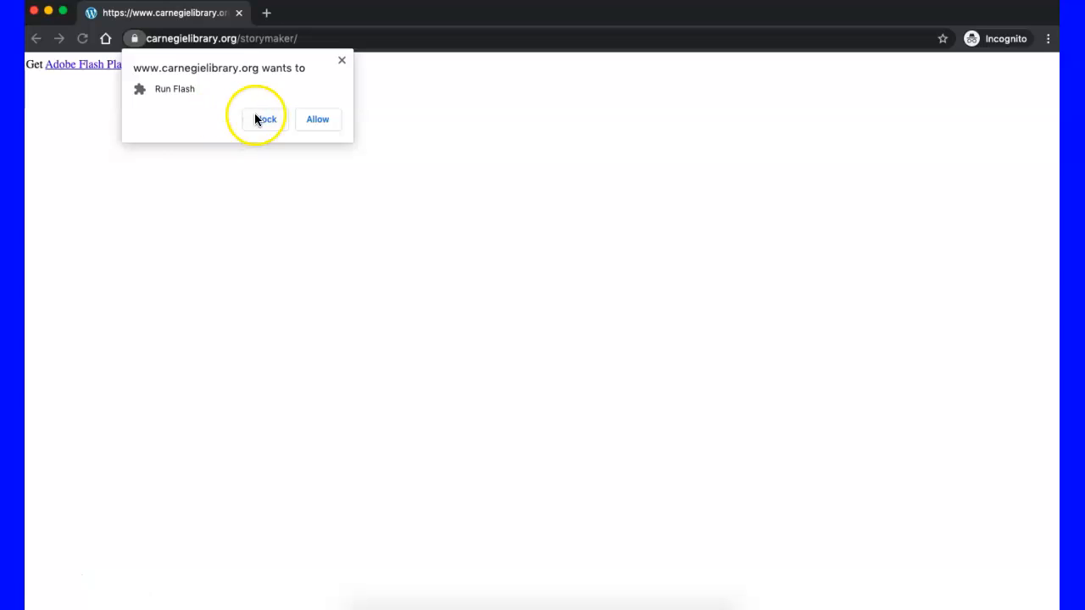
pyautogui.click(318, 119)
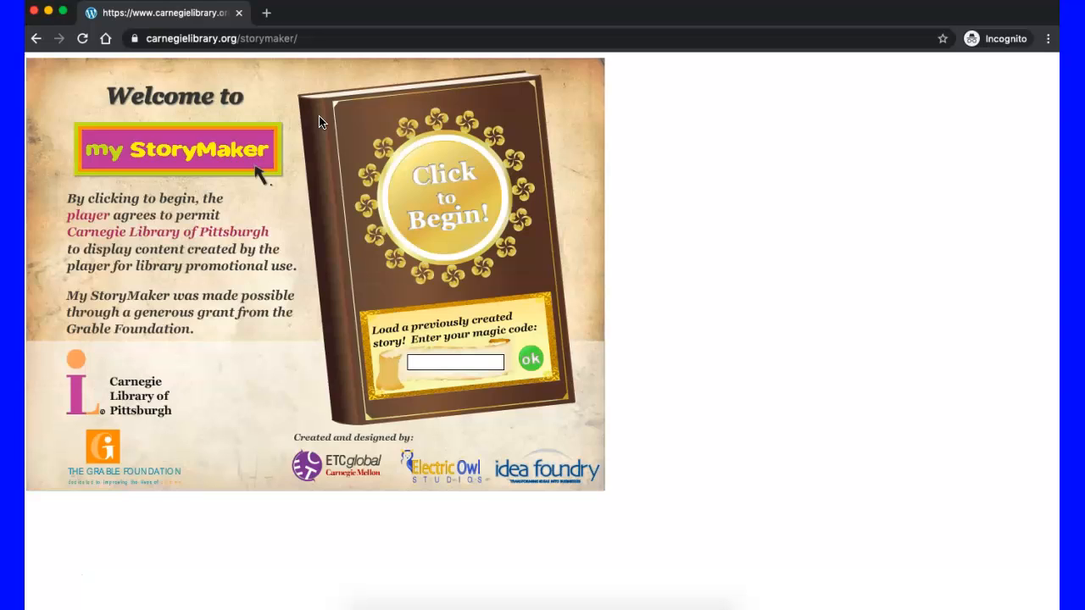
pyautogui.click(365, 227)
pyautogui.press('XF86AudioMute')
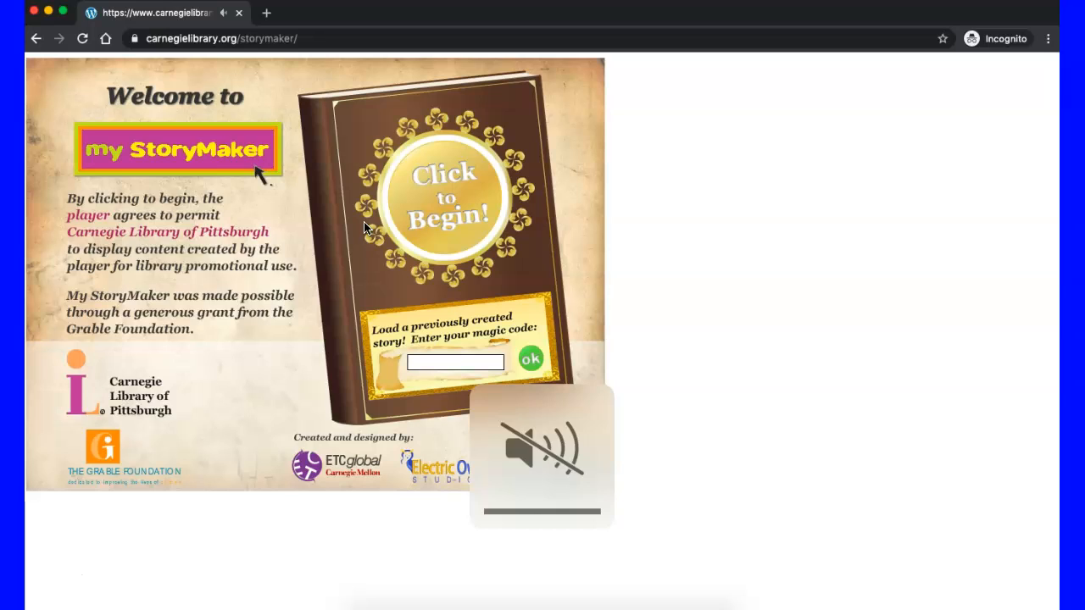
pyautogui.press('XF86AudioMute')
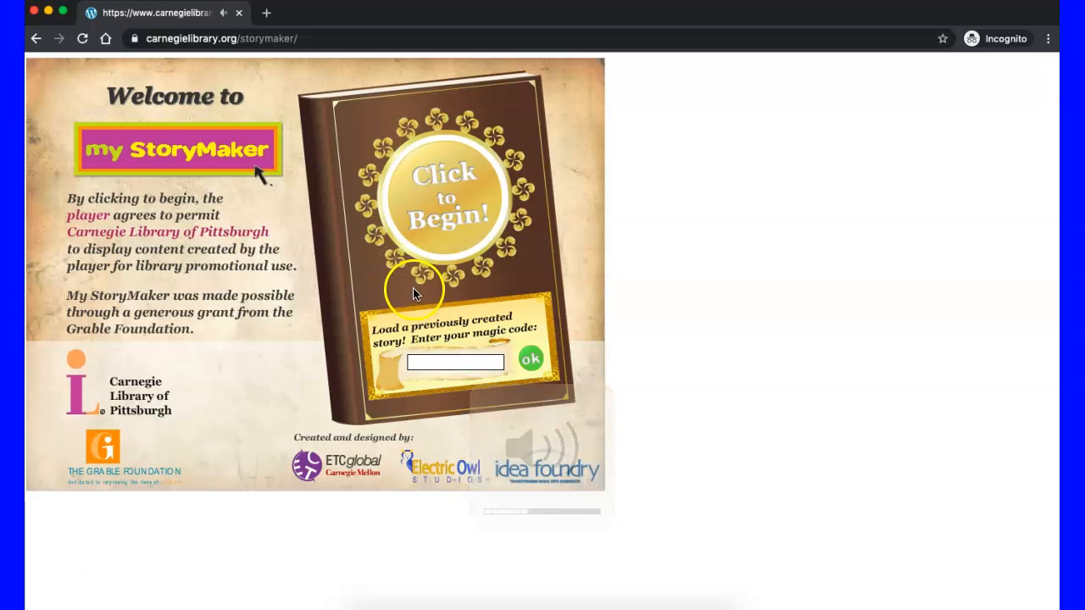
pyautogui.click(471, 378)
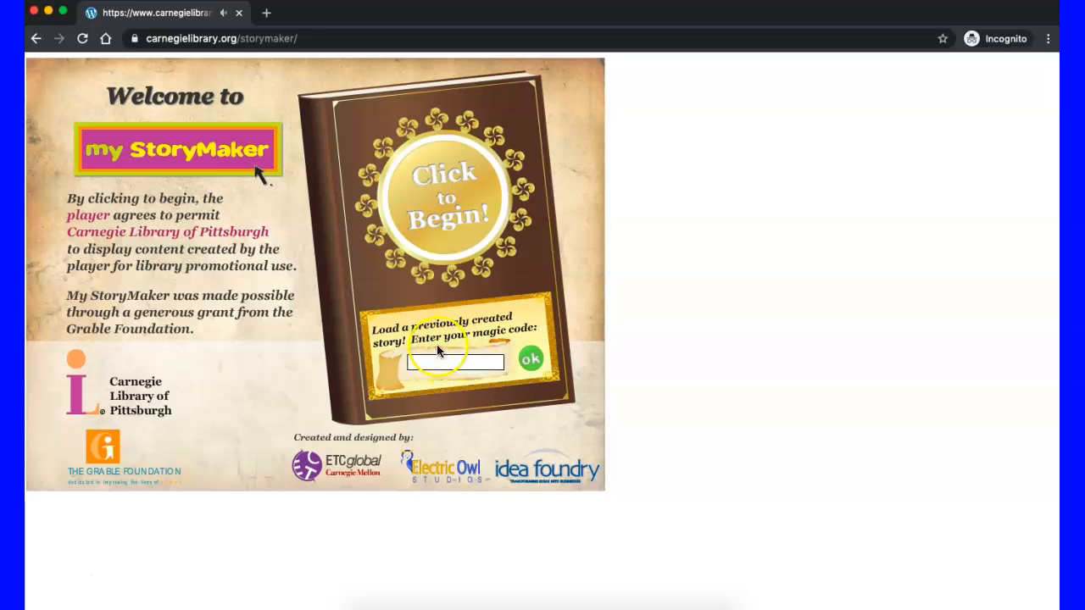
# Step: Begin a new story and enter the author's name on the "Written by" page
pyautogui.click(436, 197)
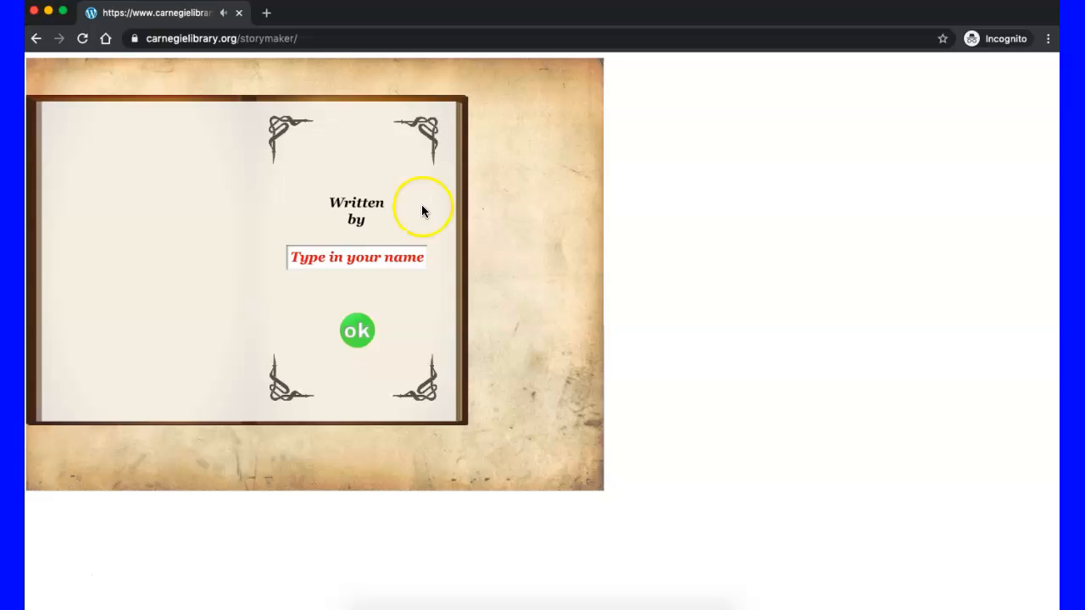
pyautogui.click(347, 255)
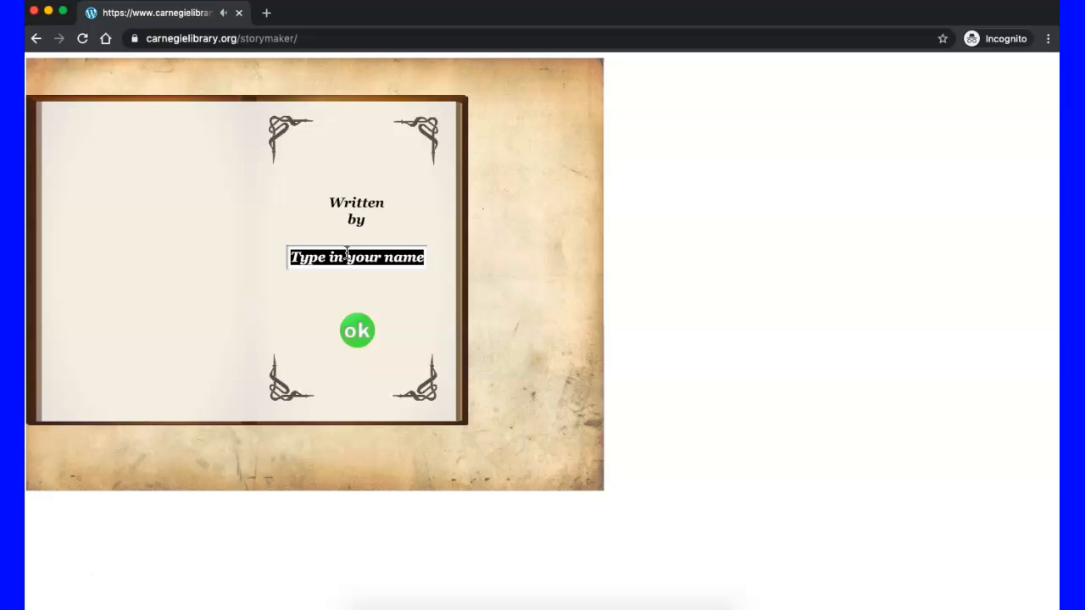
pyautogui.write('Joe')
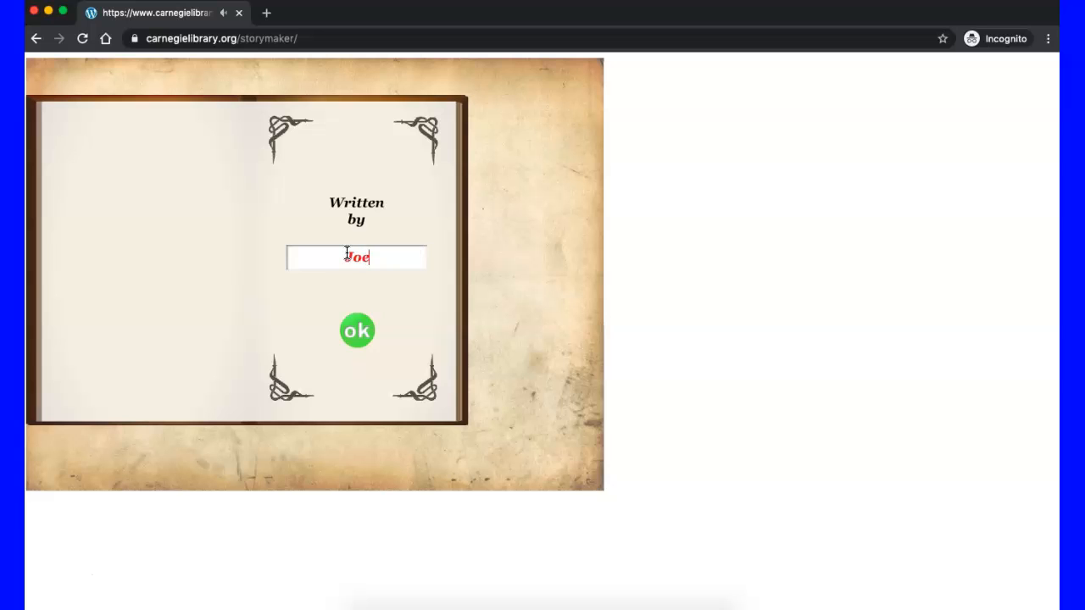
pyautogui.click(356, 334)
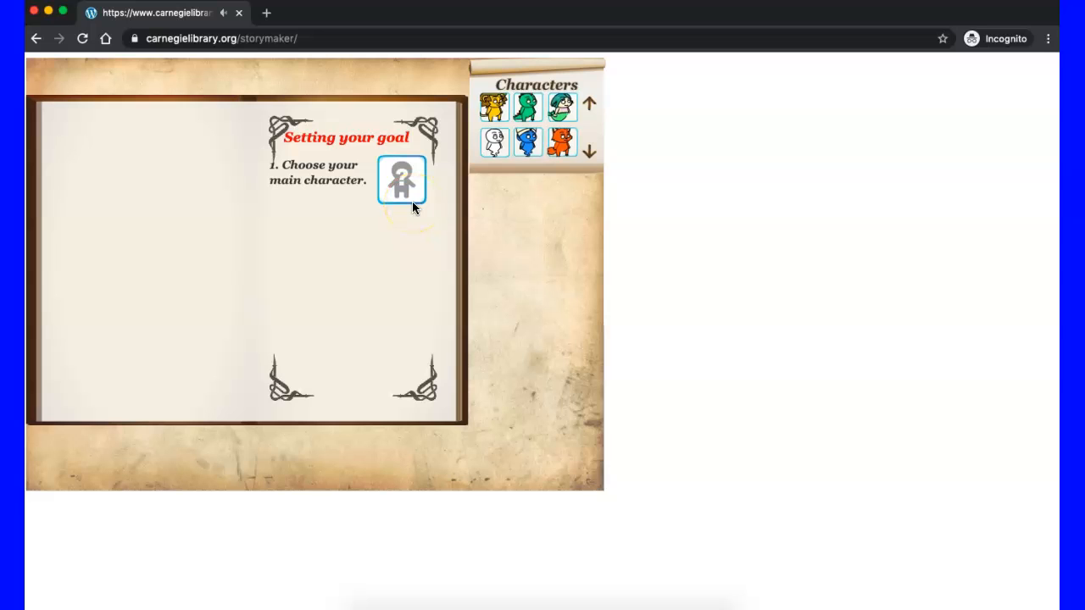
# Step: Choose the pirate as the main character and set the character's goal to Make Friends
pyautogui.press('XF86AudioMute')
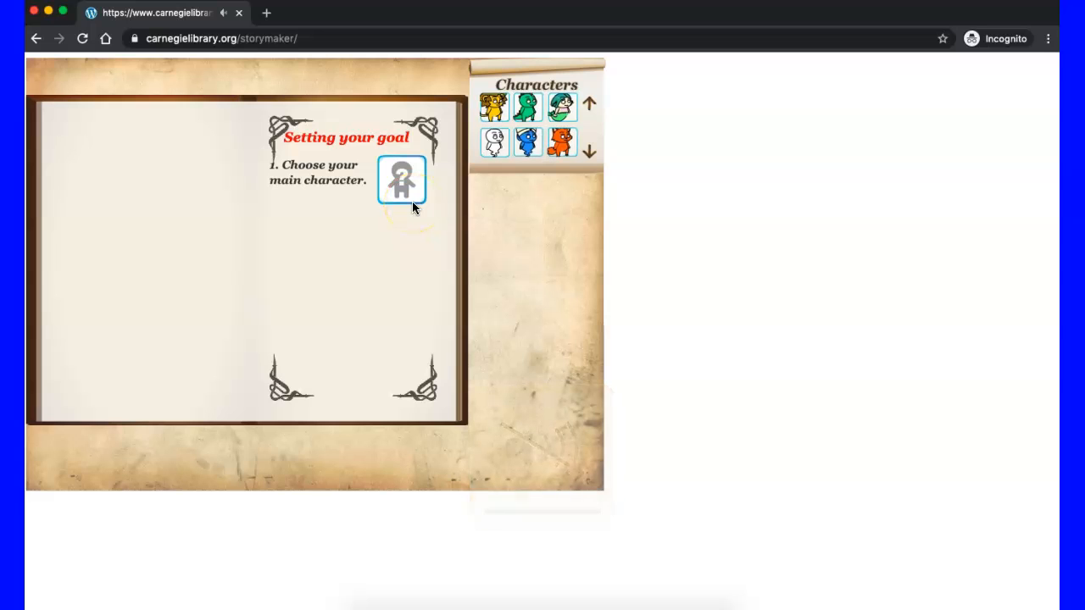
pyautogui.click(588, 152)
pyautogui.click(588, 153)
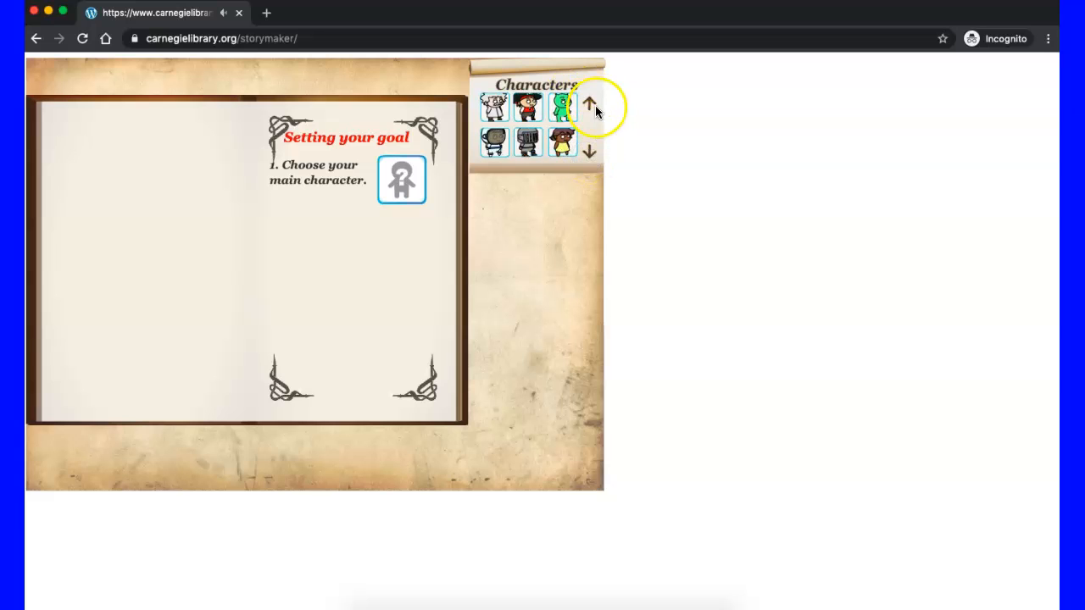
pyautogui.click(529, 108)
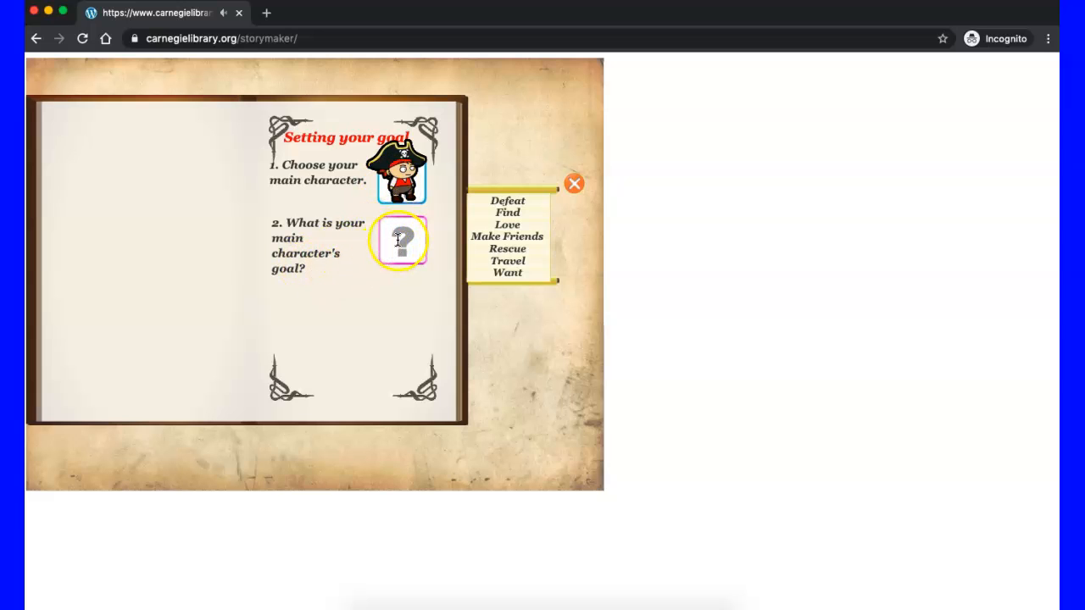
pyautogui.click(506, 235)
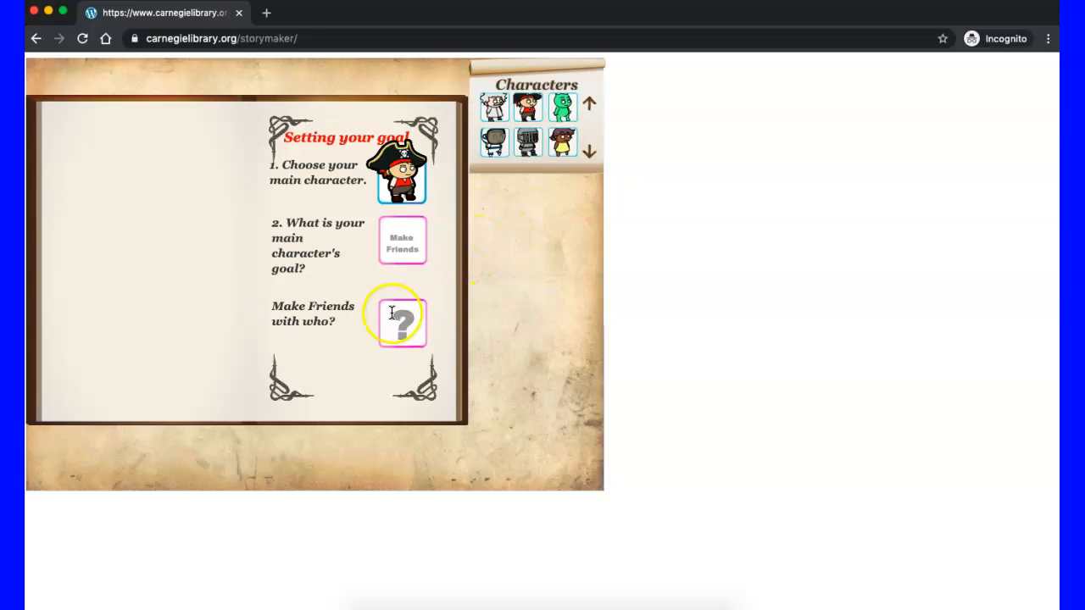
# Step: Choose the green-haired mermaid as the character to make friends with and confirm the story goal
pyautogui.click(587, 152)
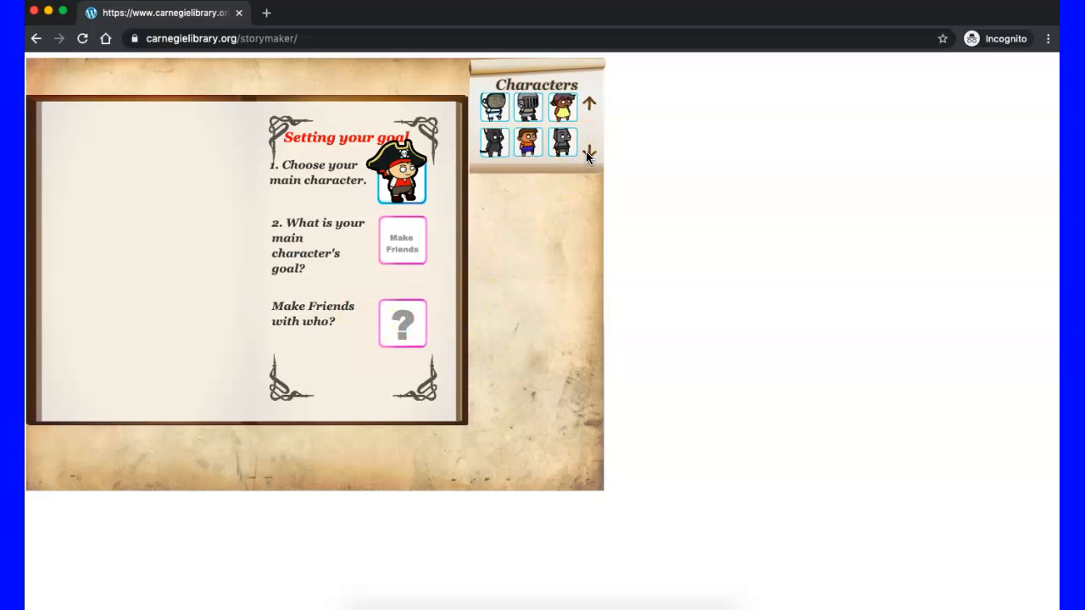
pyautogui.click(588, 152)
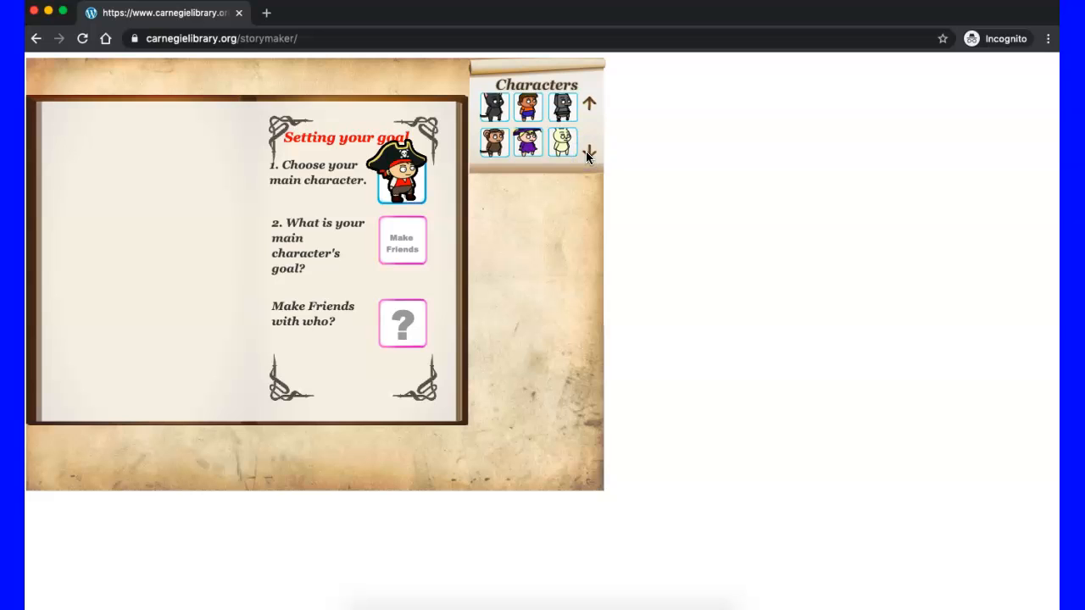
pyautogui.click(587, 153)
pyautogui.click(588, 153)
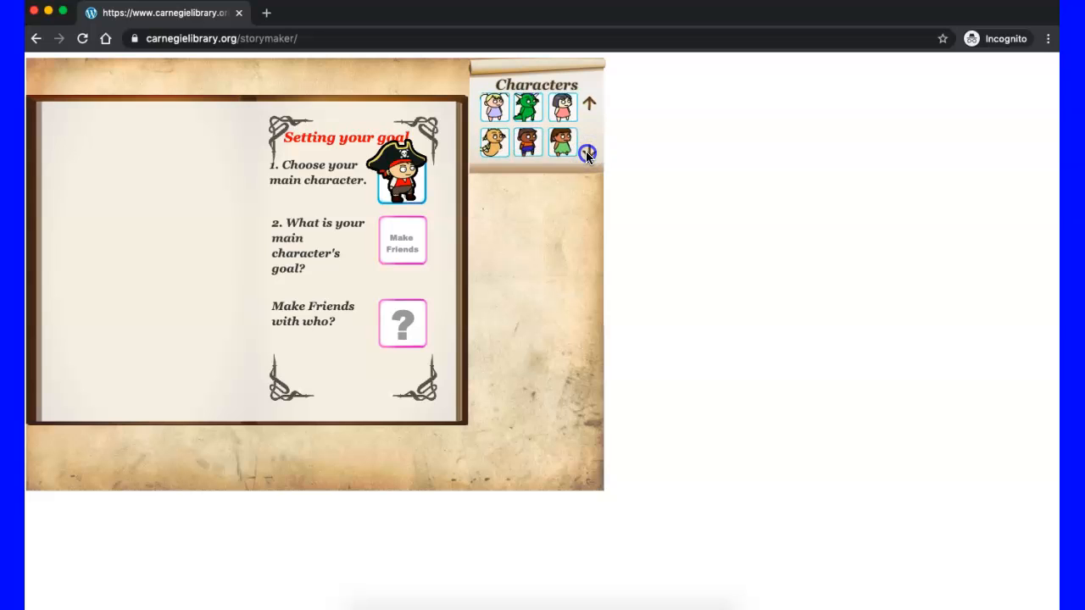
pyautogui.click(588, 153)
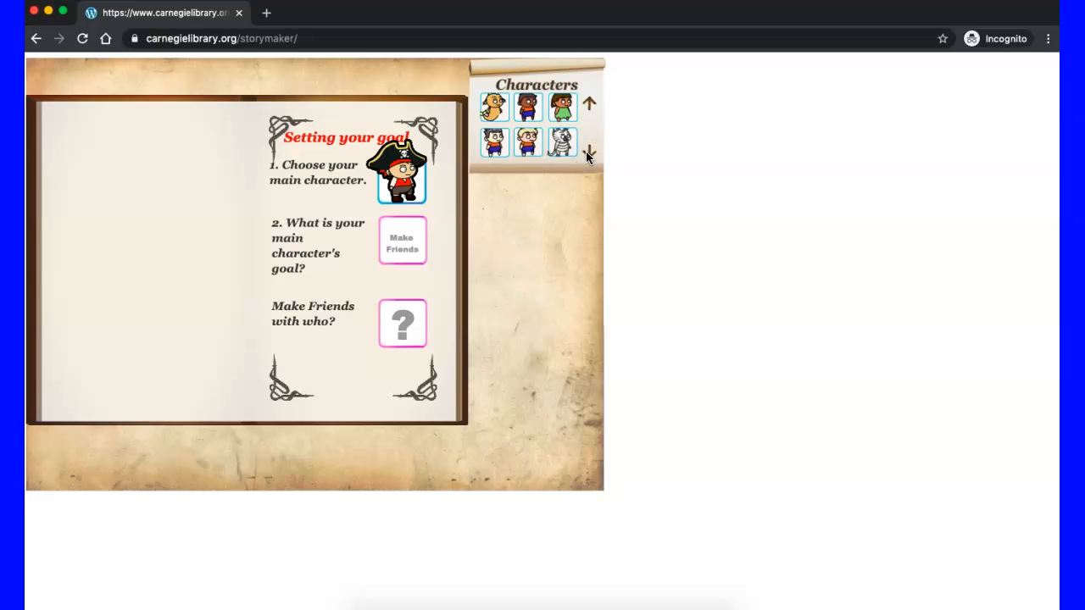
pyautogui.click(588, 153)
pyautogui.click(588, 153)
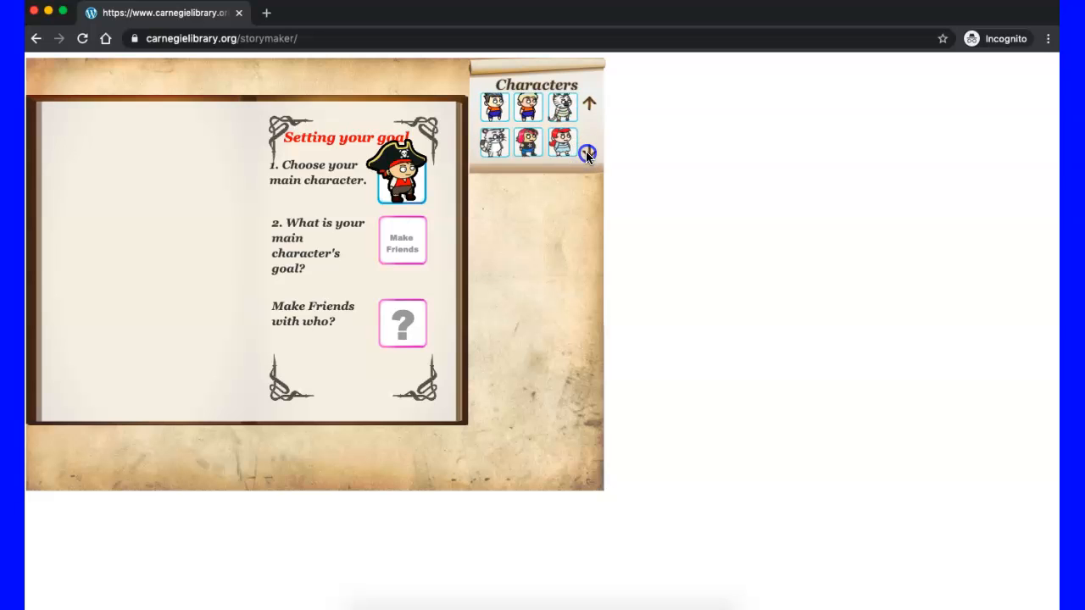
pyautogui.click(587, 152)
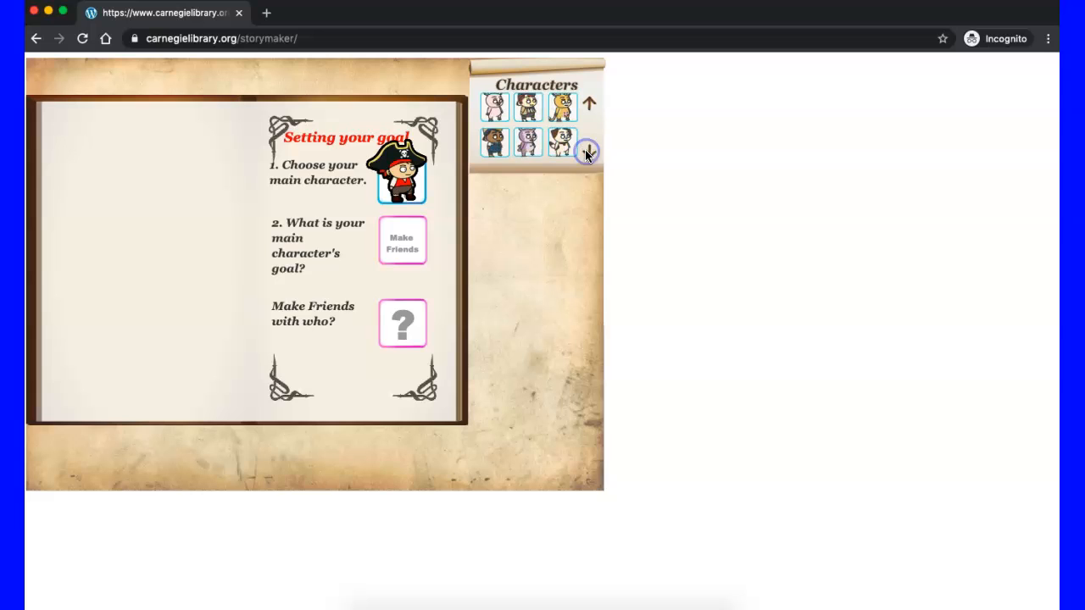
pyautogui.click(587, 152)
pyautogui.click(562, 142)
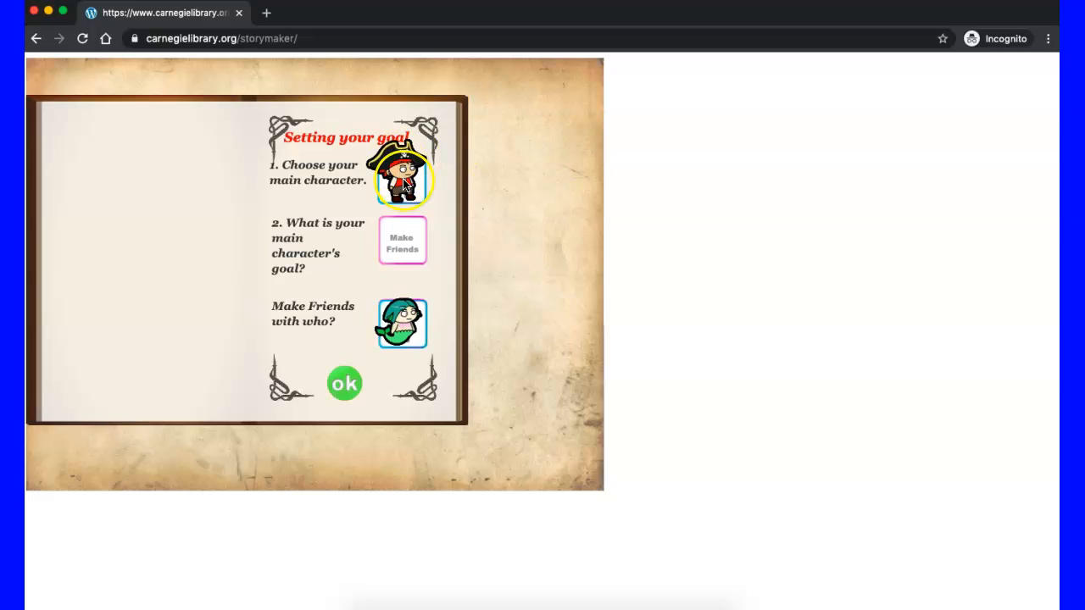
pyautogui.click(345, 385)
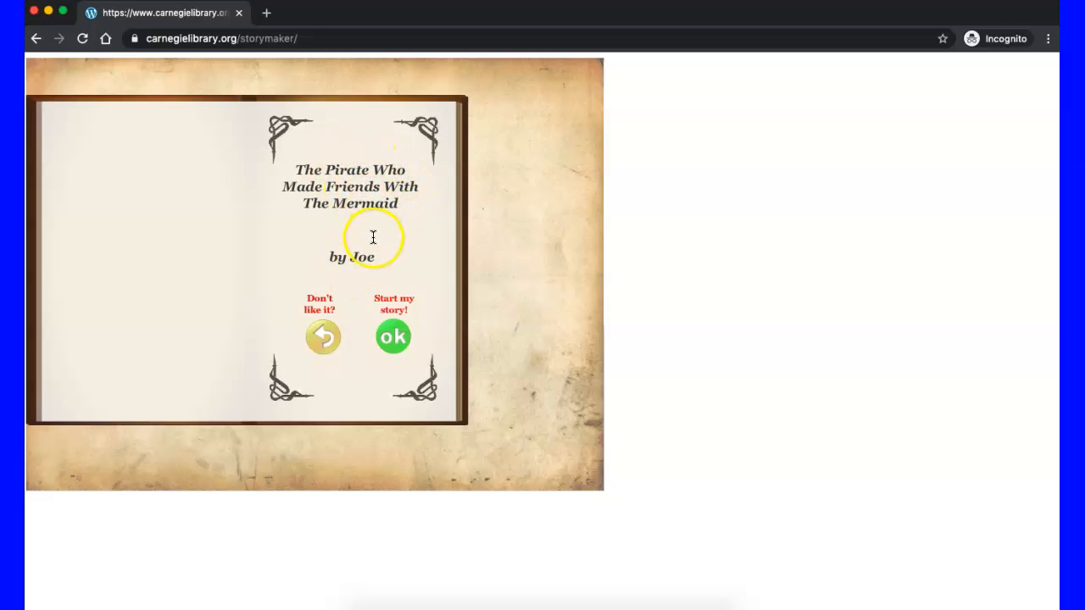
# Step: Accept the proposed story title and start the story without playing the Story Helper's instructions
pyautogui.click(394, 339)
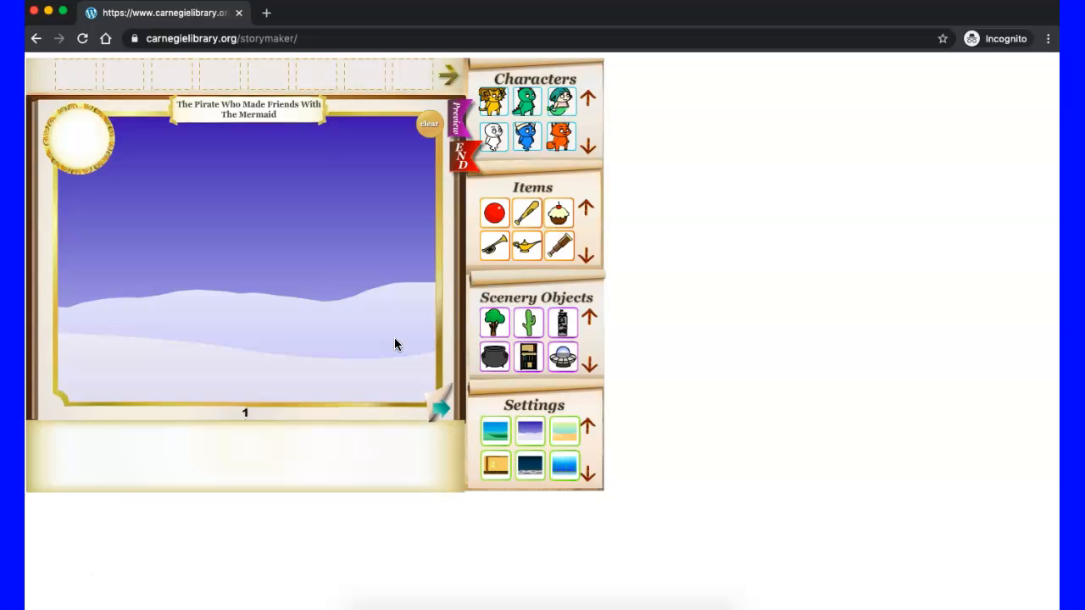
pyautogui.press('XF86AudioMute')
pyautogui.press('XF86AudioMute')
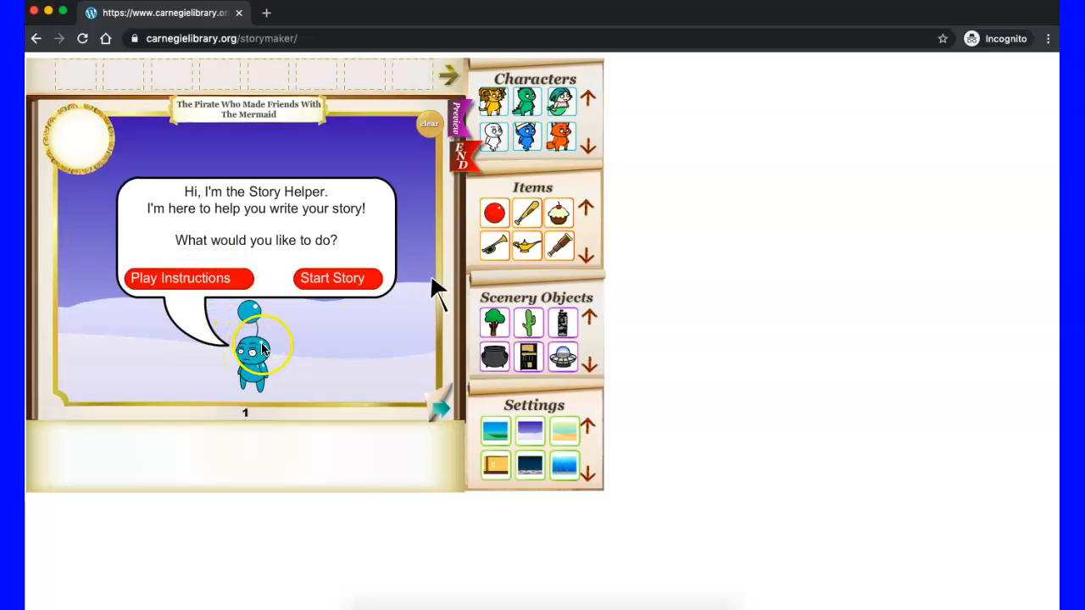
pyautogui.click(343, 282)
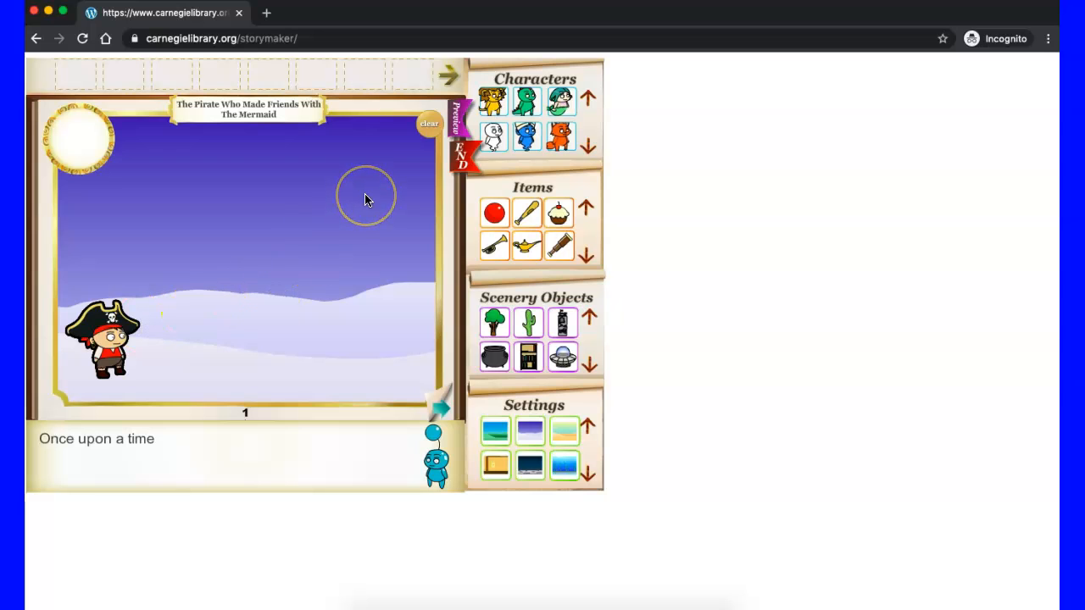
# Step: Set page 1's background to the daytime beach and complete its text as "Once upon a time there was a lonely pirate."
pyautogui.click(588, 475)
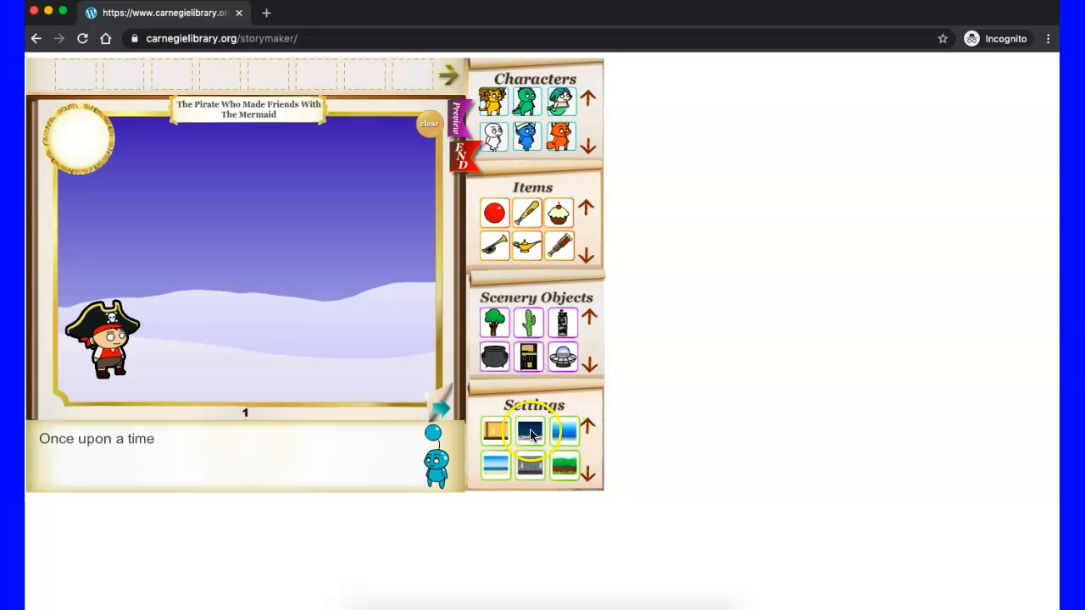
pyautogui.click(496, 467)
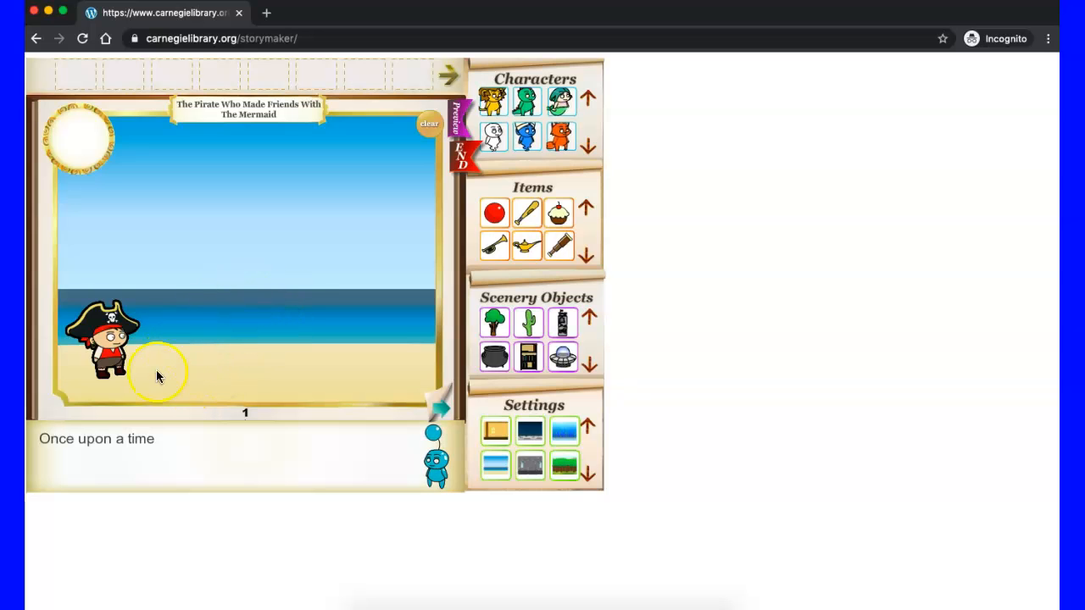
pyautogui.click(155, 439)
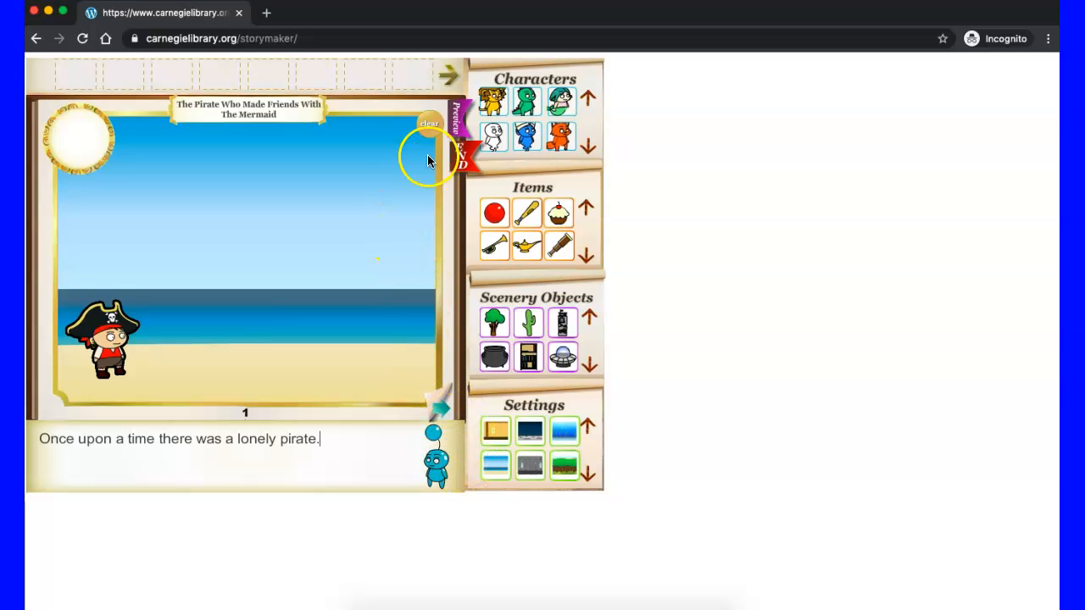
# Step: Move on to page 2 of the story and bring the page 1 thumbnail into view in the page strip
pyautogui.click(451, 75)
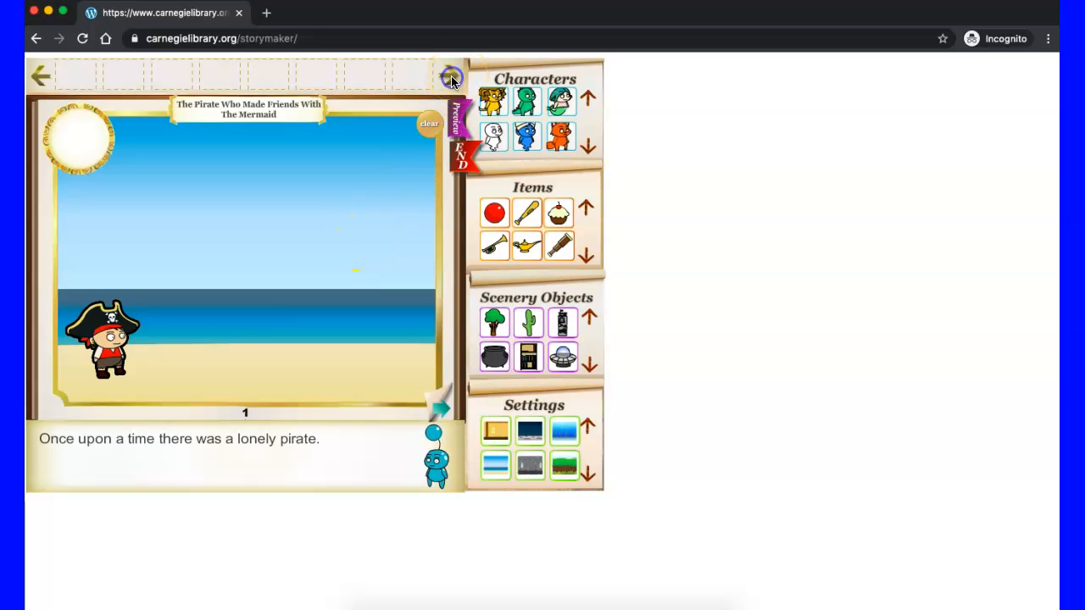
pyautogui.click(237, 331)
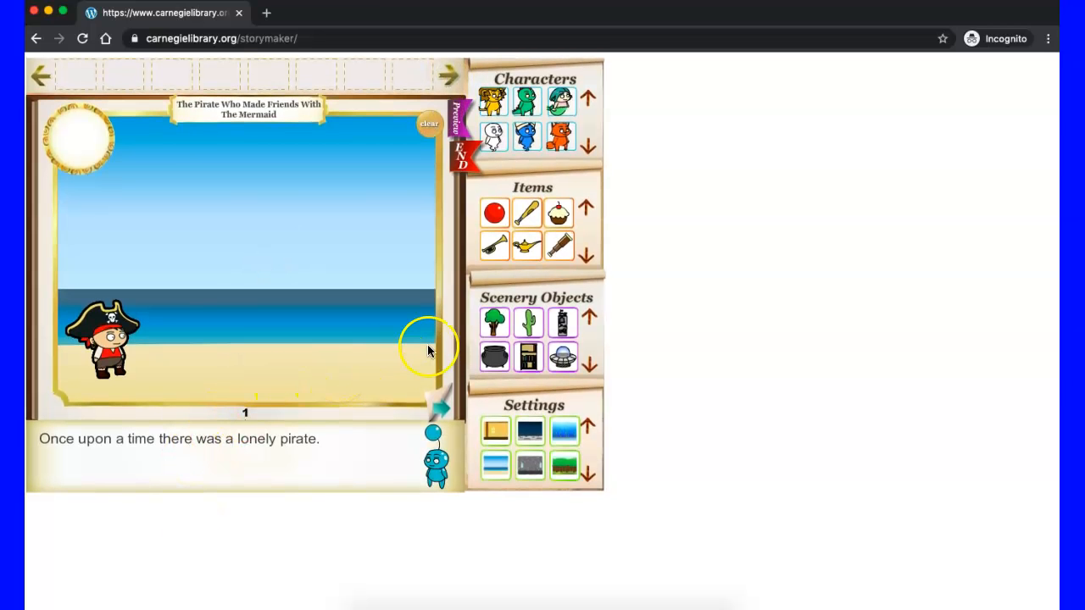
pyautogui.click(441, 411)
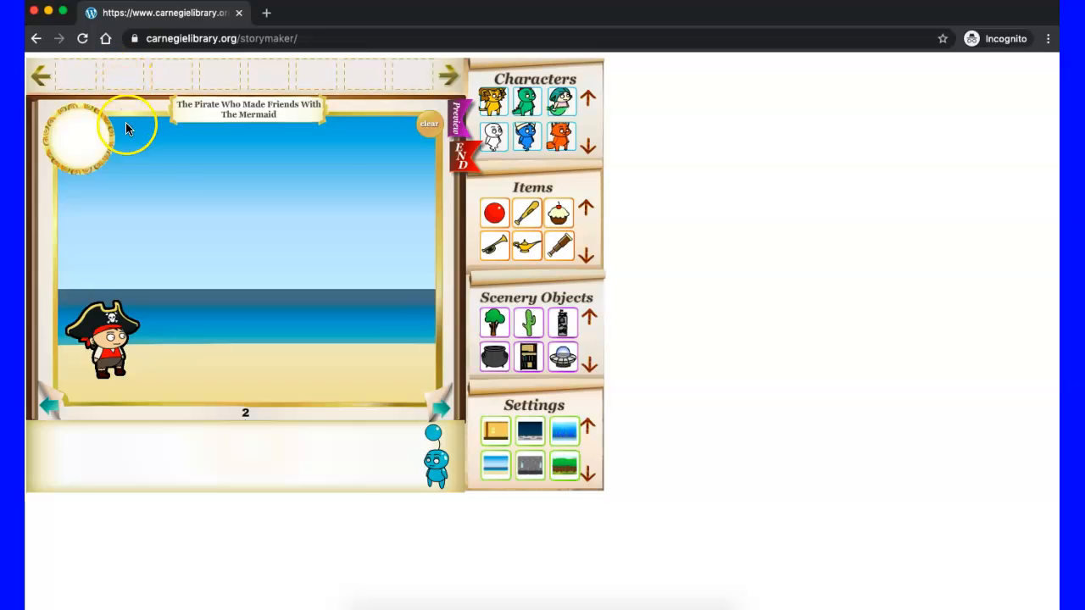
pyautogui.click(40, 77)
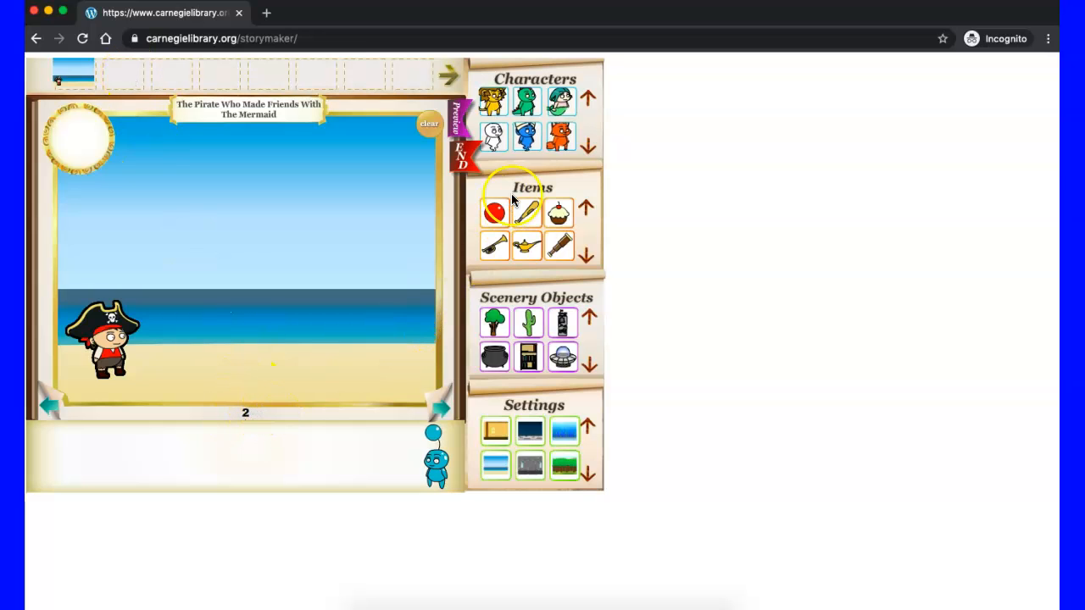
# Step: Add the mermaid to page 2 and place her at the far end of the beach, across from the pirate
pyautogui.click(561, 102)
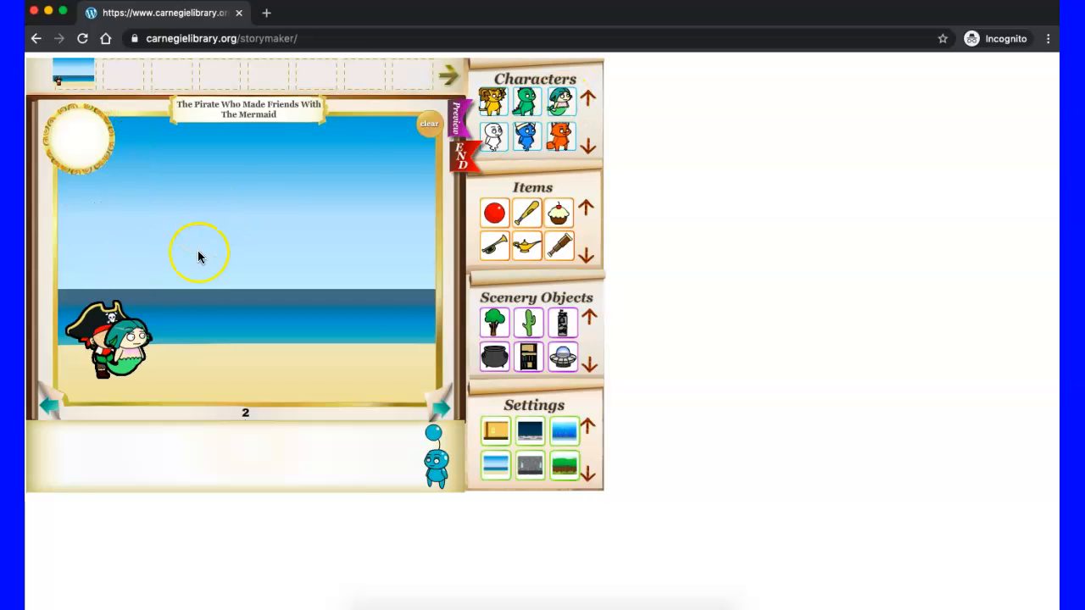
pyautogui.moveTo(133, 349); pyautogui.dragTo(395, 354)
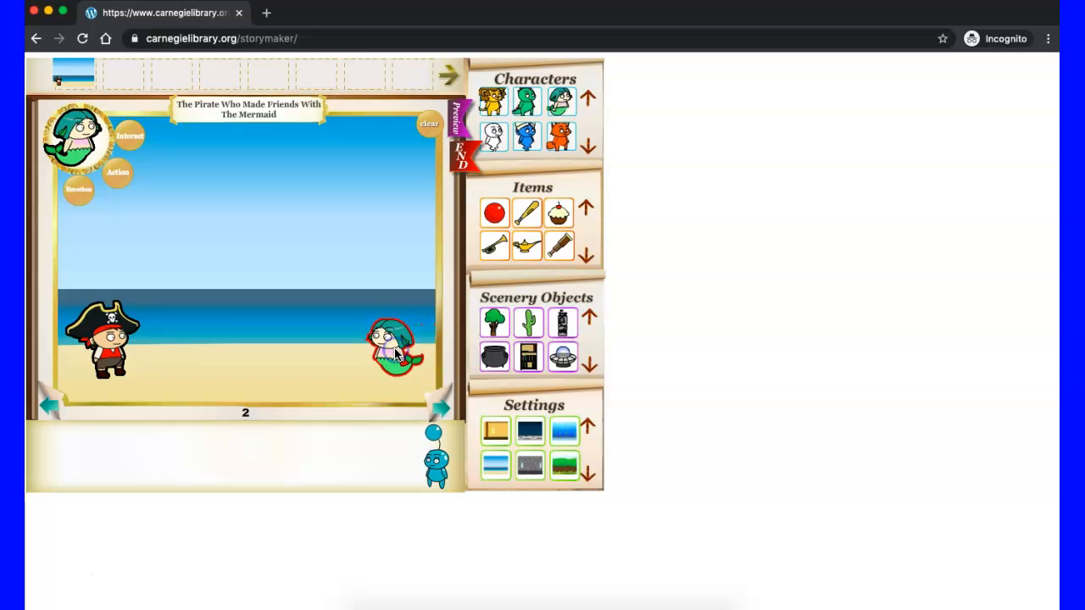
# Step: Remove the mermaid from page 2 and place the sailing ship on the beach beside the pirate
pyautogui.moveTo(395, 354); pyautogui.dragTo(471, 294)
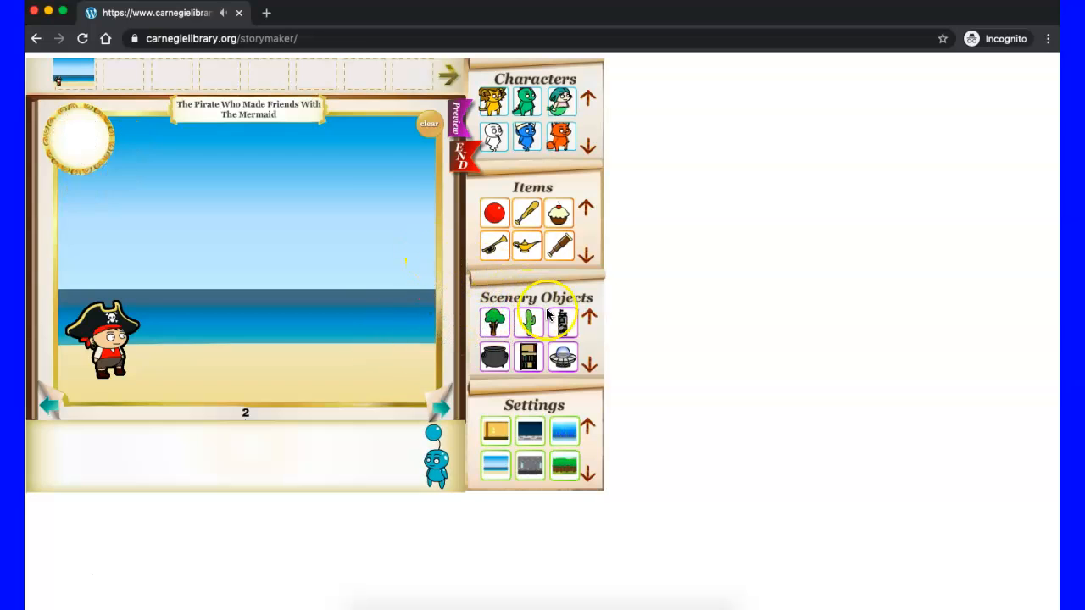
pyautogui.click(587, 361)
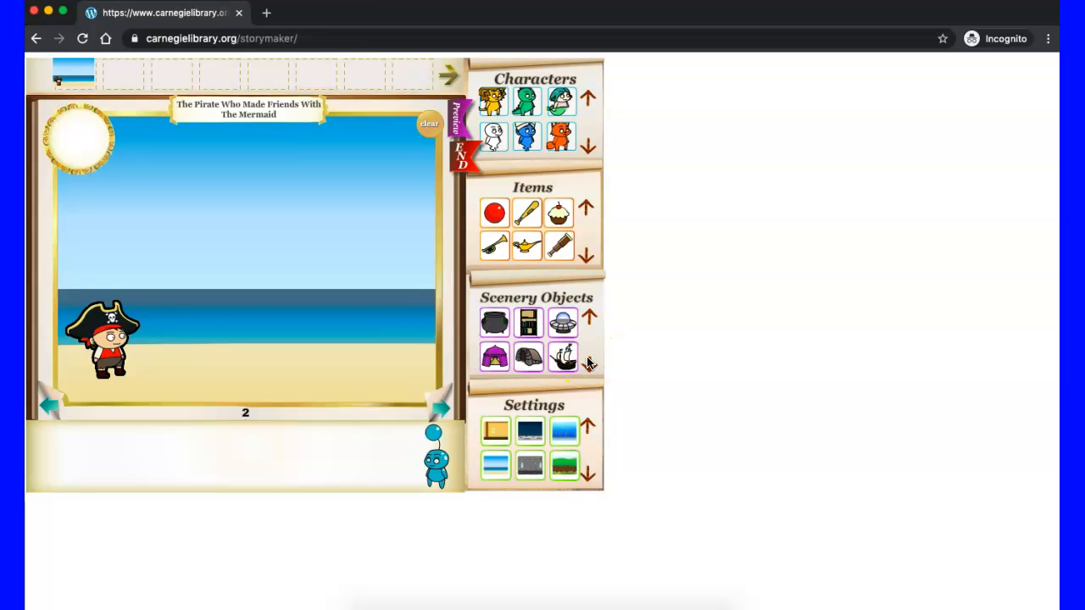
pyautogui.click(566, 358)
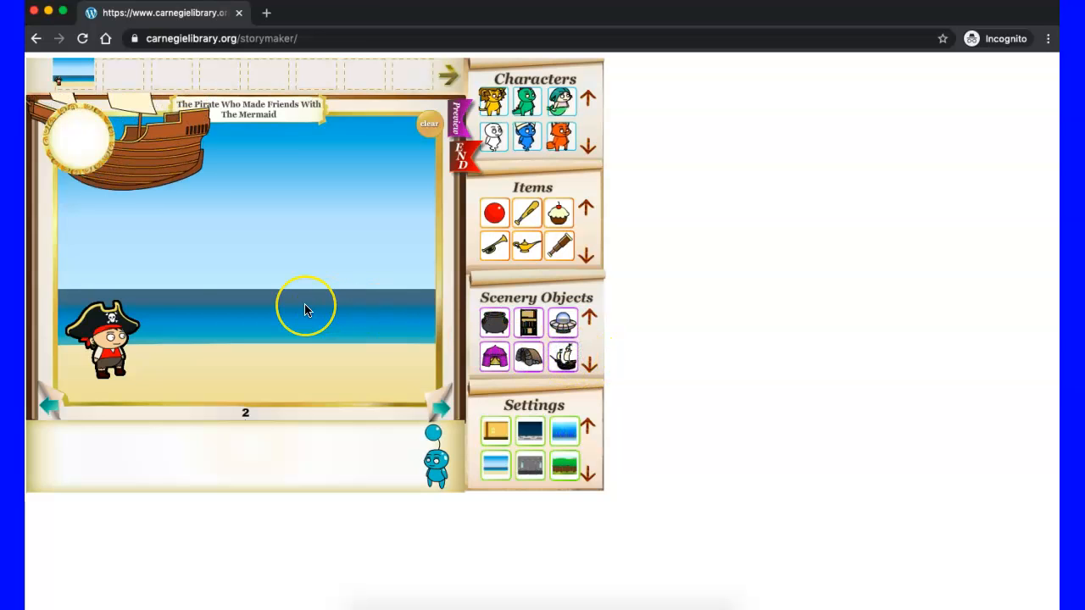
pyautogui.moveTo(163, 316); pyautogui.dragTo(325, 311)
# Step: Write page 2's text as "He was lonely because his ship was out of the water." and continue to page 3
pyautogui.click(78, 437)
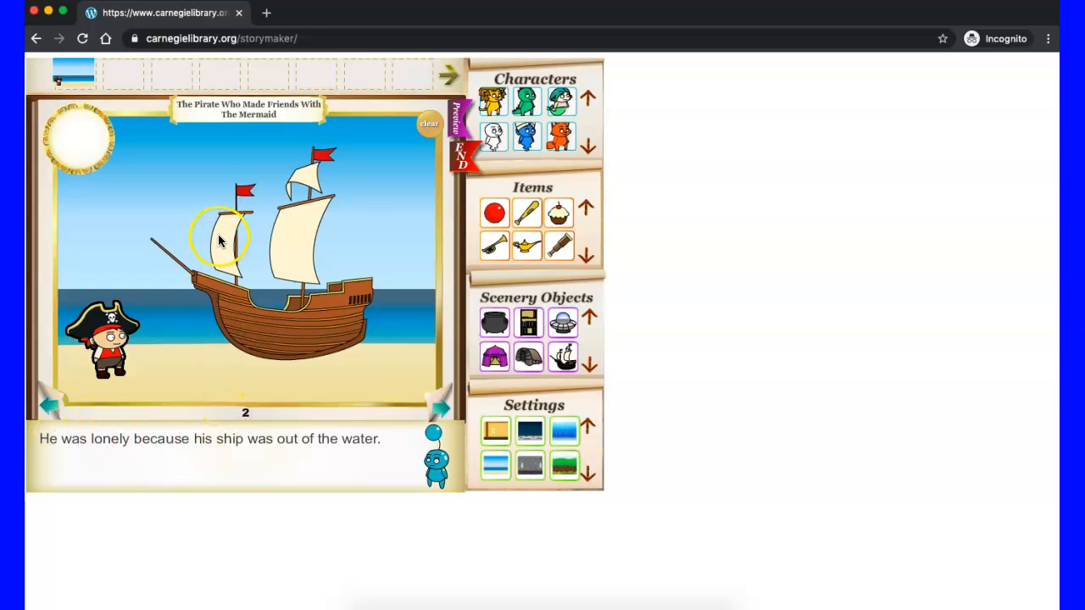
pyautogui.click(440, 410)
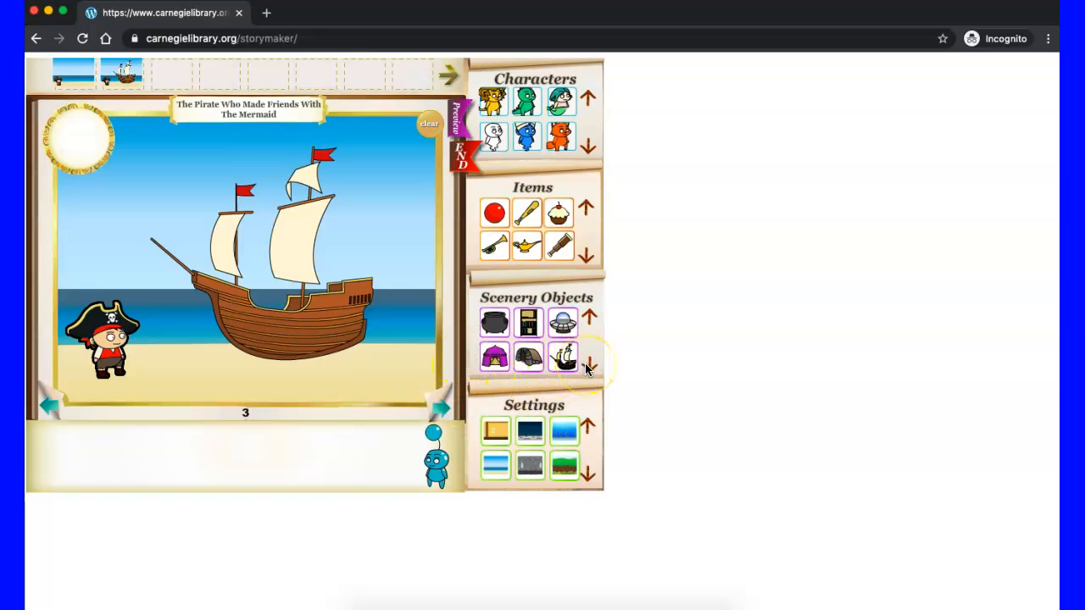
# Step: Add the magic lamp to page 3 and put it in the pirate's hand
pyautogui.click(527, 247)
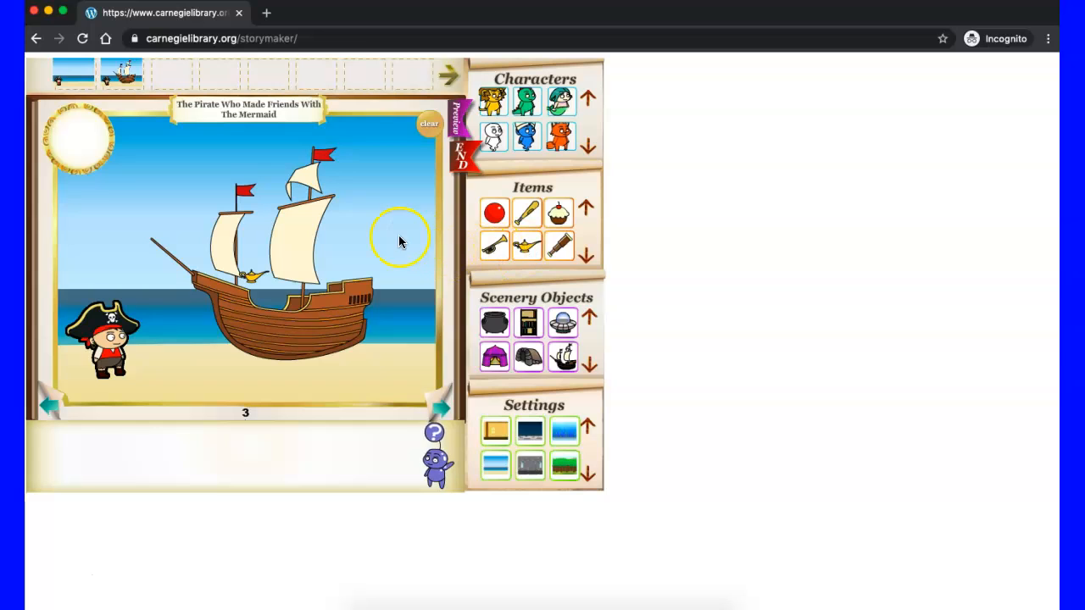
pyautogui.moveTo(253, 239); pyautogui.dragTo(150, 352)
pyautogui.click(133, 363)
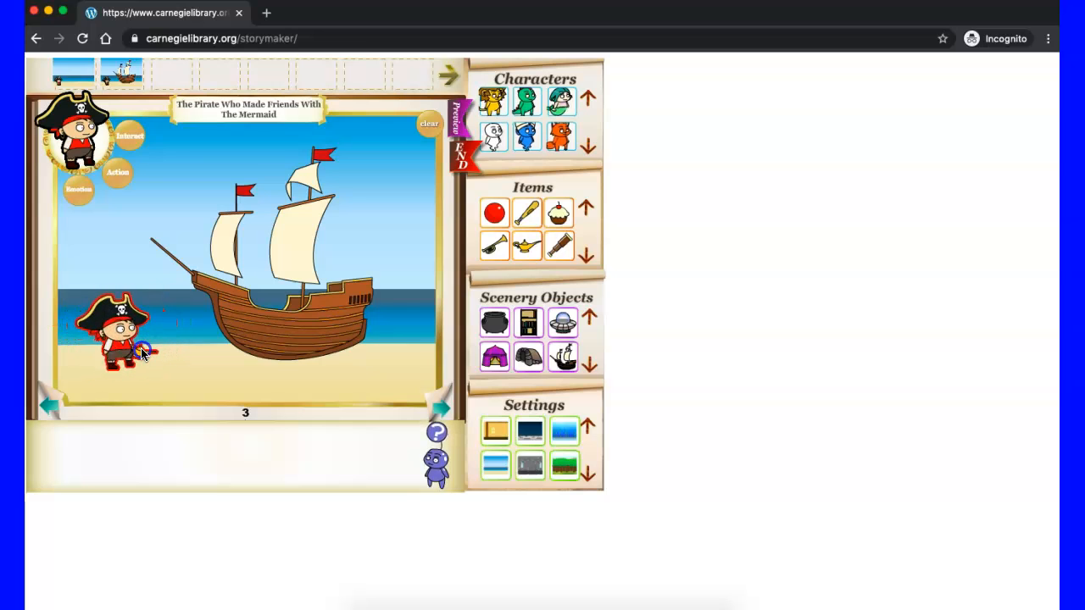
pyautogui.click(219, 386)
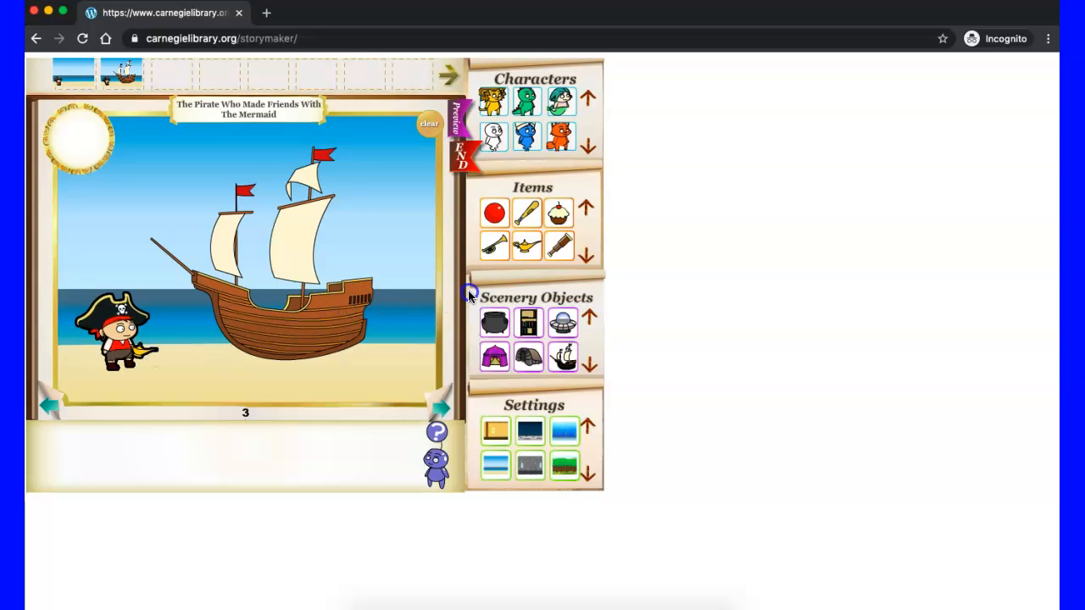
pyautogui.moveTo(145, 356)
pyautogui.mouseDown()
pyautogui.moveTo(295, 359)
pyautogui.moveTo(131, 354)
pyautogui.mouseUp()
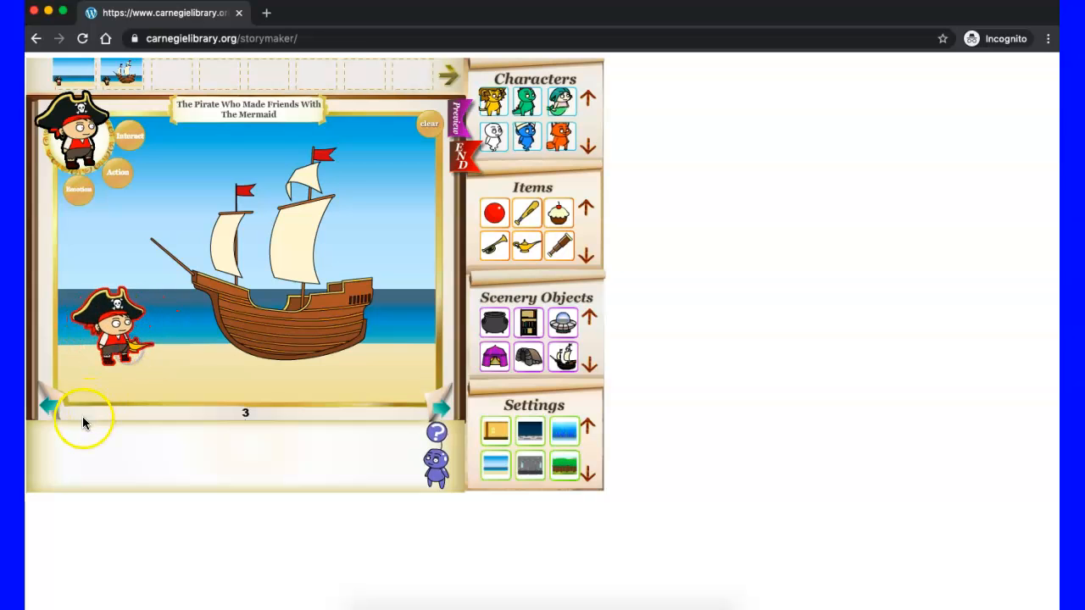
# Step: Write page 3's text as "He found a magic lantern." and continue to page 4
pyautogui.click(63, 436)
pyautogui.write('H')
pyautogui.write('ello')
pyautogui.write('und')
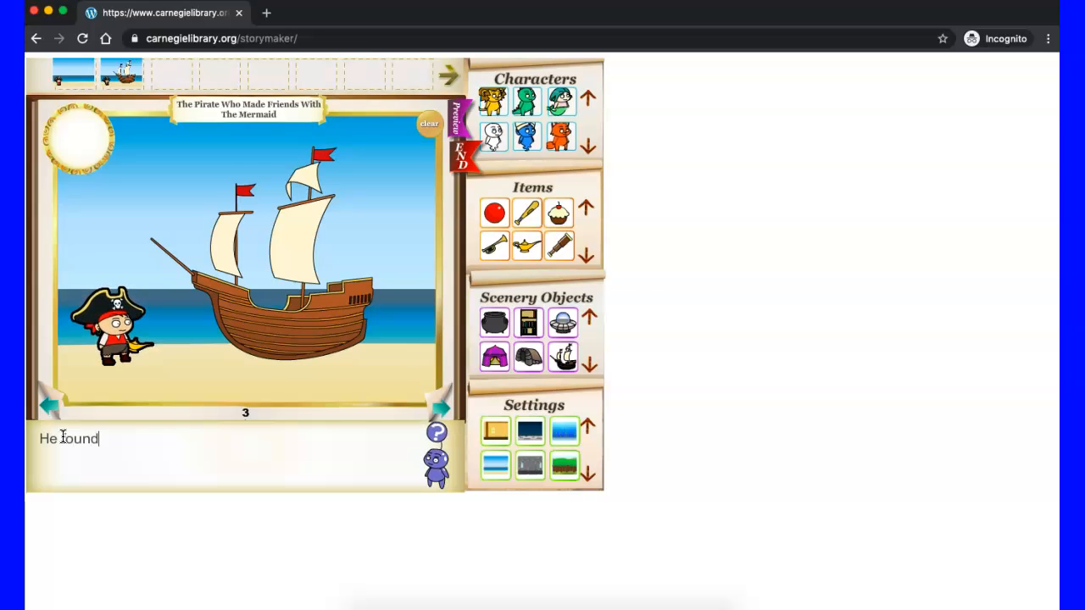
pyautogui.write(' a magic a')
pyautogui.press('BackSpace')
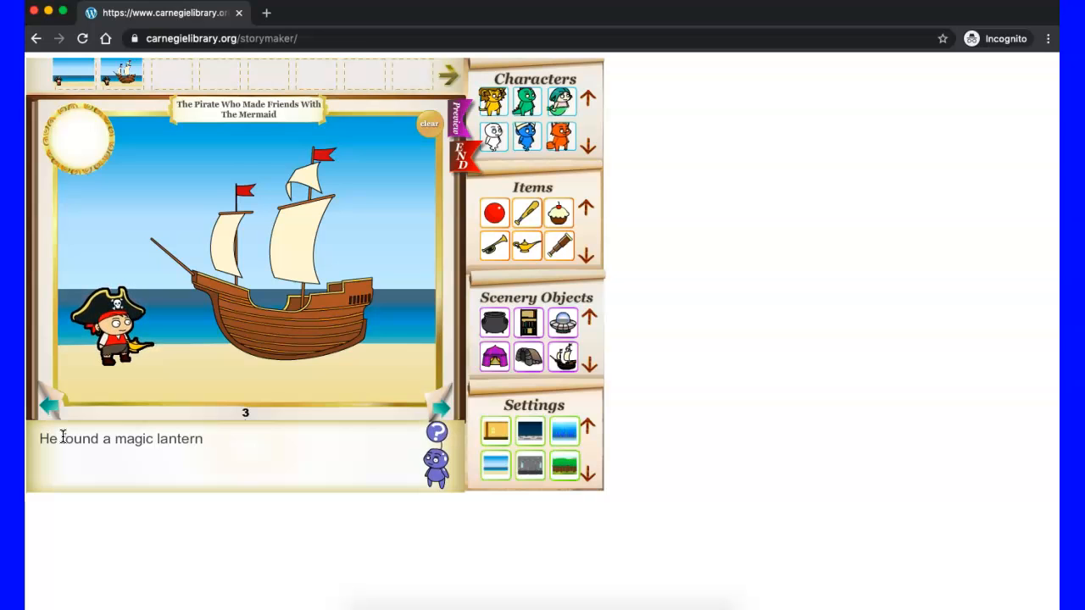
pyautogui.click(445, 410)
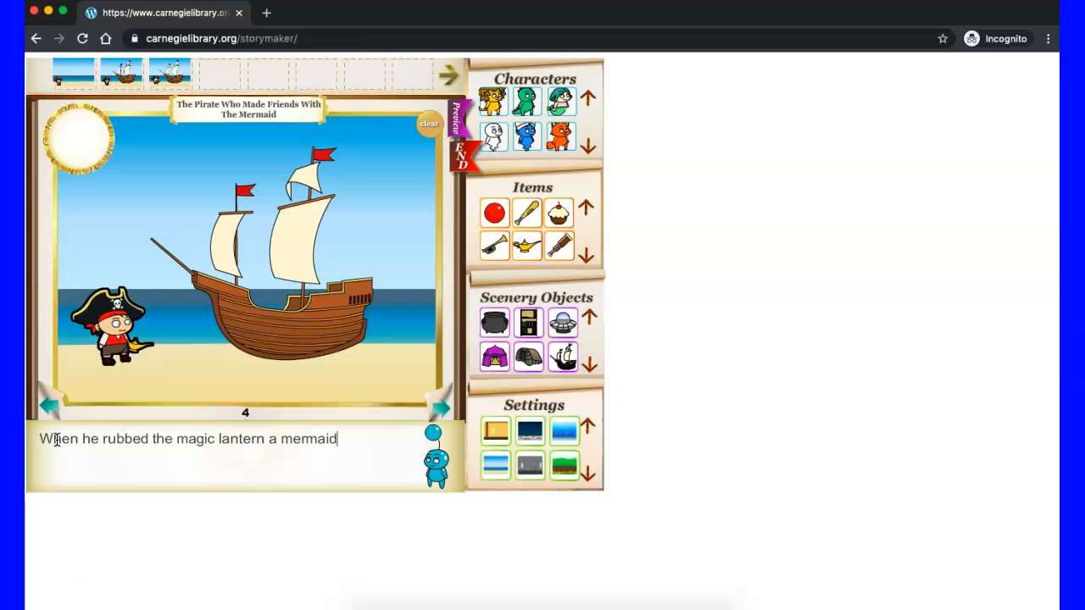
# Step: Complete page 4's text as "When he rubbed the magic lantern a mermaid appeared."
pyautogui.write('pper')
pyautogui.press('BackSpace')
pyautogui.write('ared.')
# Step: Add the mermaid to page 4 between the pirate and the ship, shifting the ship away from the pirate to make room
pyautogui.click(561, 102)
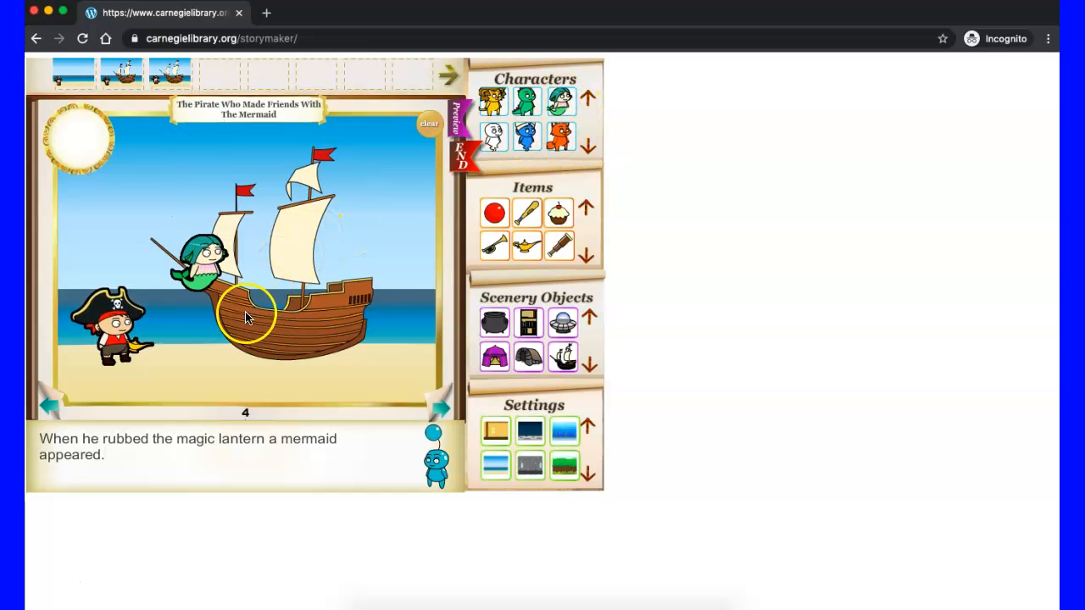
pyautogui.moveTo(202, 267); pyautogui.dragTo(195, 348)
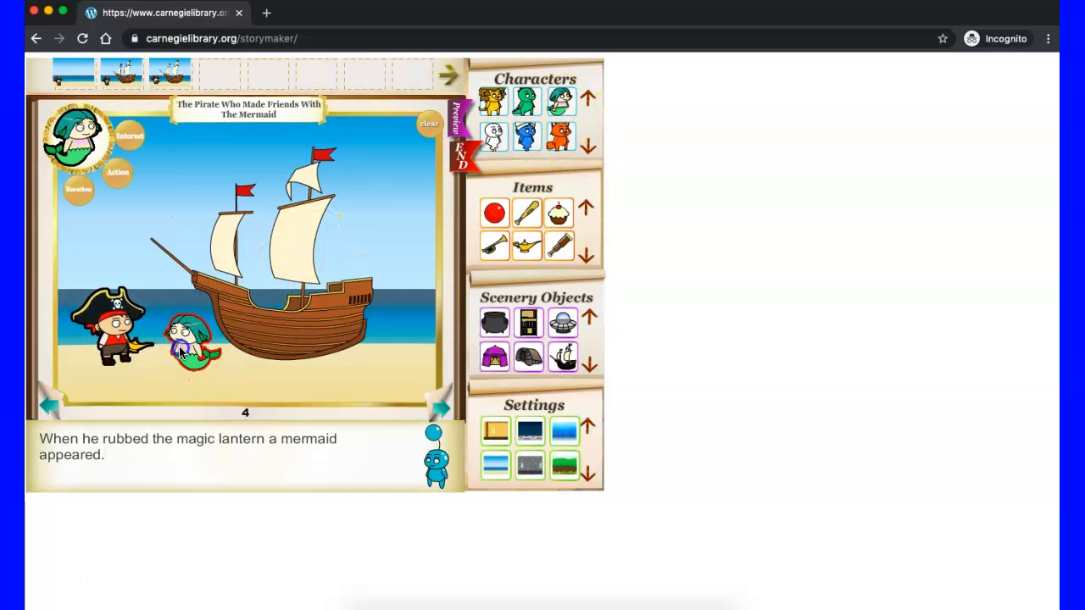
pyautogui.moveTo(263, 322); pyautogui.dragTo(325, 320)
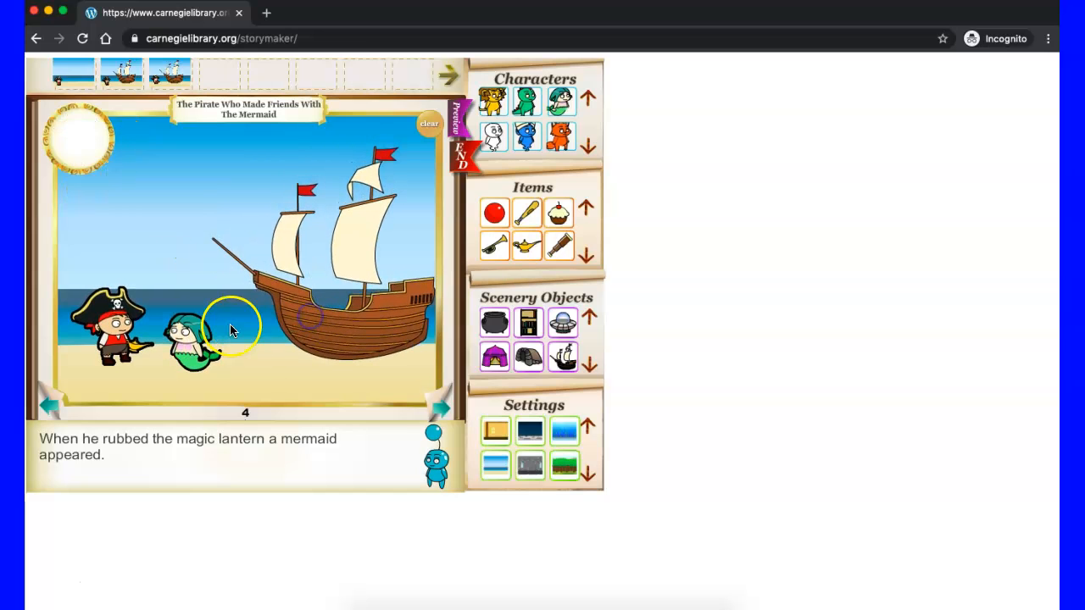
pyautogui.moveTo(192, 343); pyautogui.dragTo(231, 331)
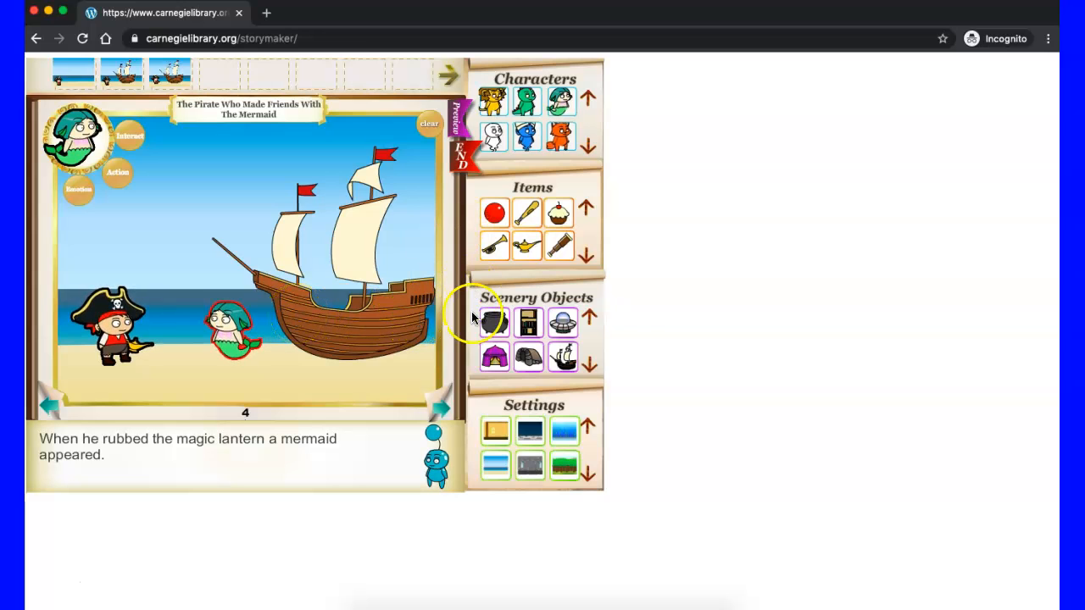
# Step: Start page 5 and give the mermaid the talk action
pyautogui.click(441, 407)
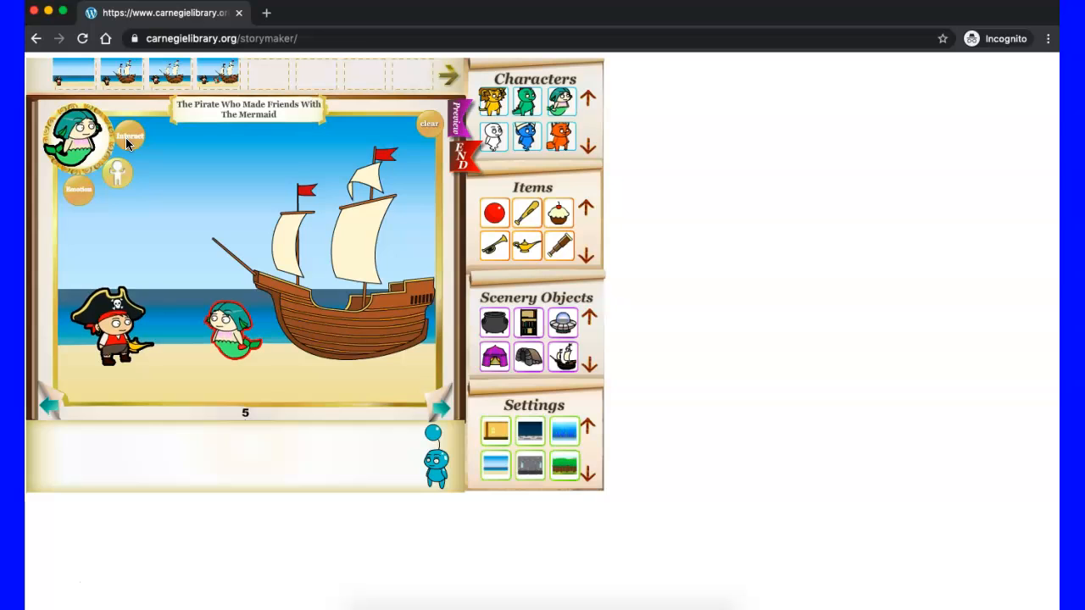
pyautogui.click(125, 140)
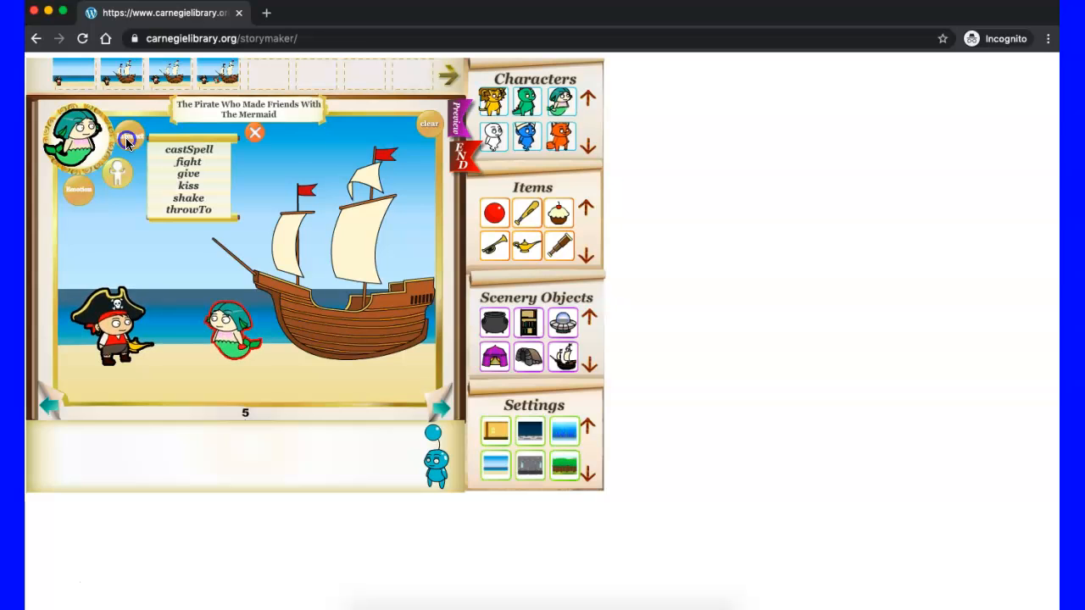
pyautogui.click(202, 150)
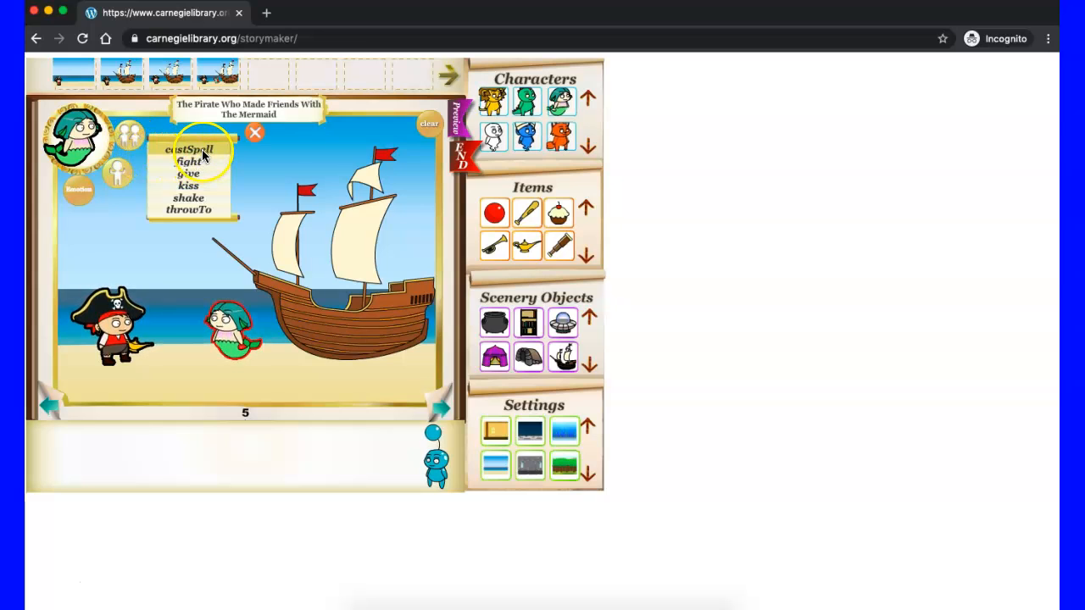
pyautogui.click(200, 200)
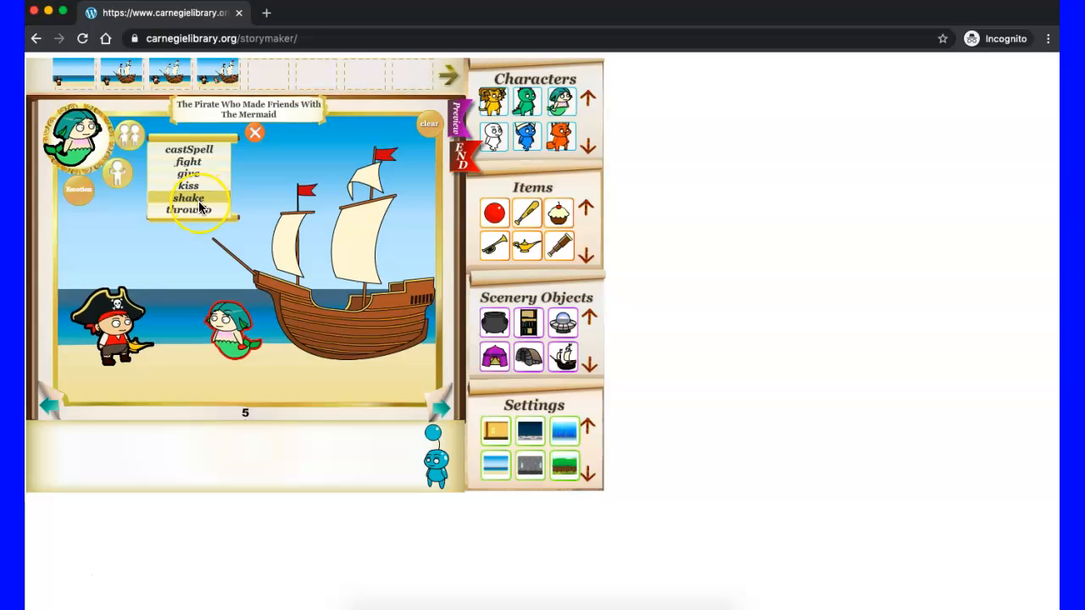
pyautogui.click(118, 174)
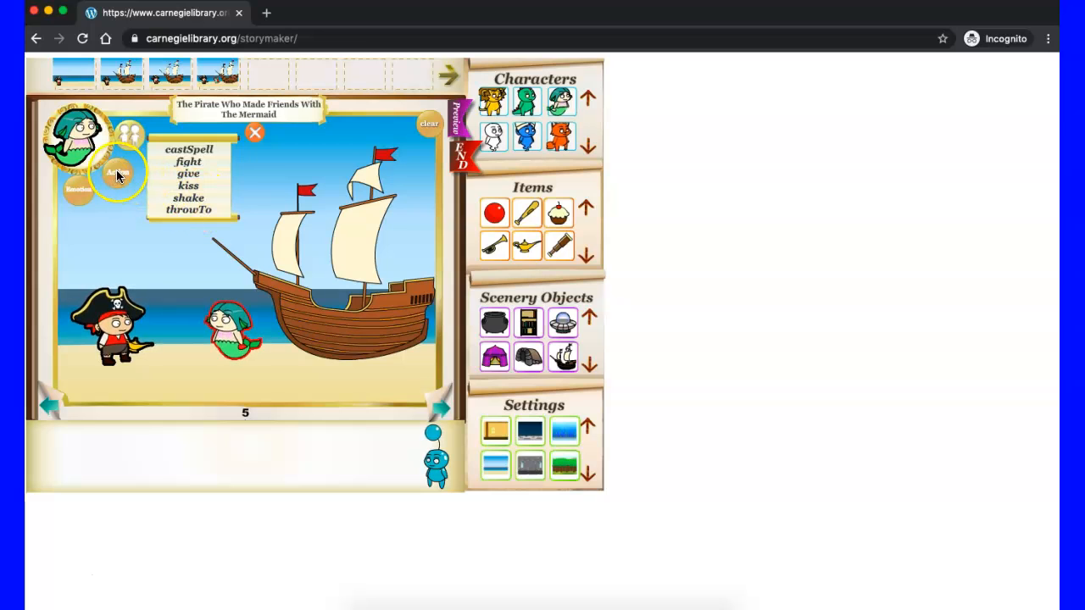
pyautogui.click(174, 205)
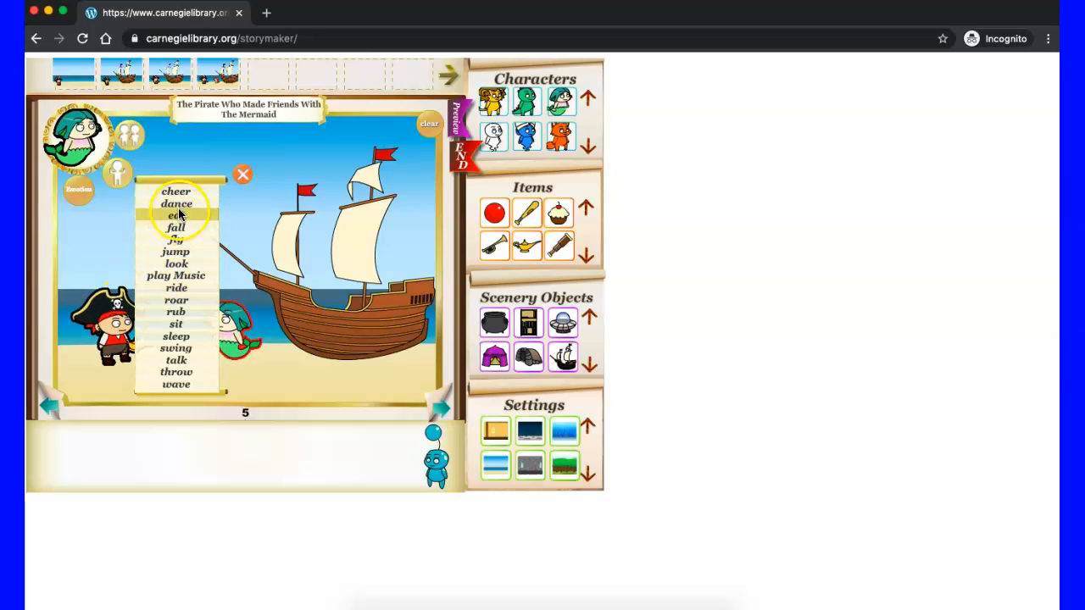
pyautogui.click(180, 211)
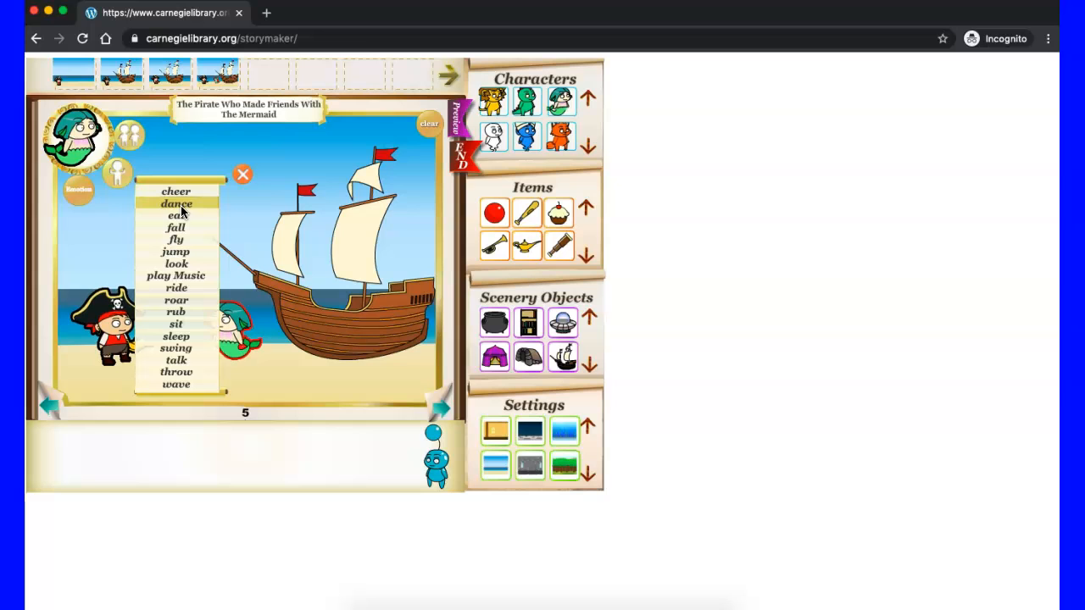
pyautogui.click(173, 363)
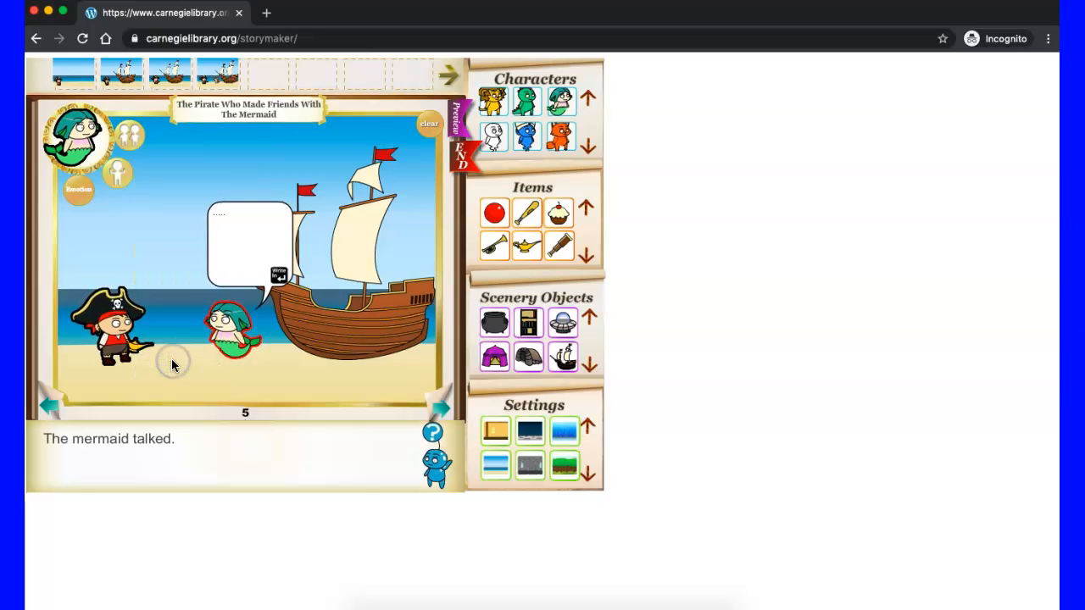
# Step: Fill the mermaid's speech bubble with "....Am I glad to see you!" and continue to page 6
pyautogui.click(255, 235)
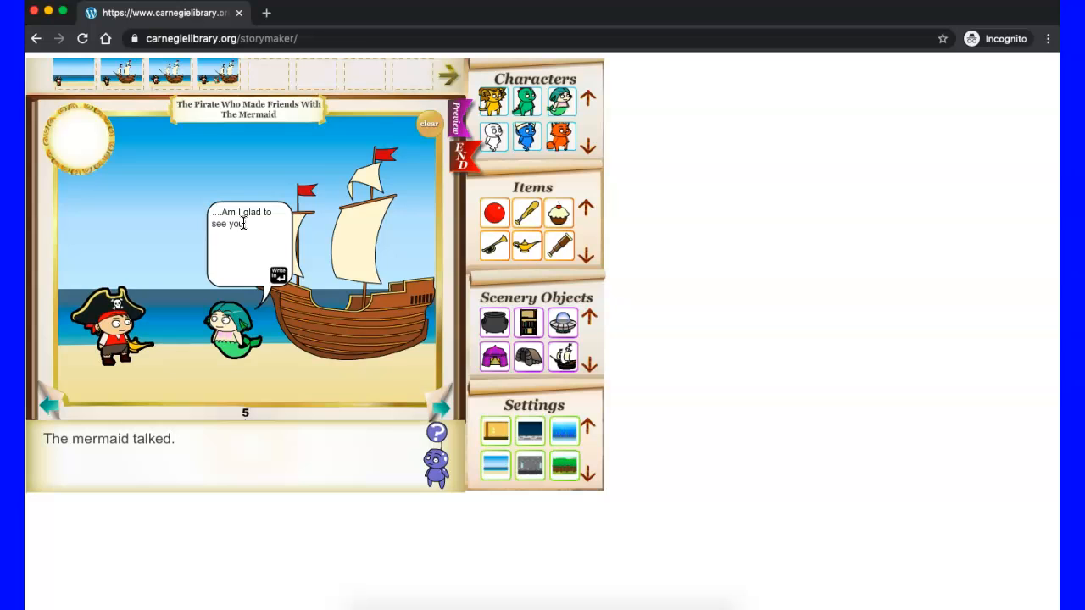
pyautogui.click(441, 409)
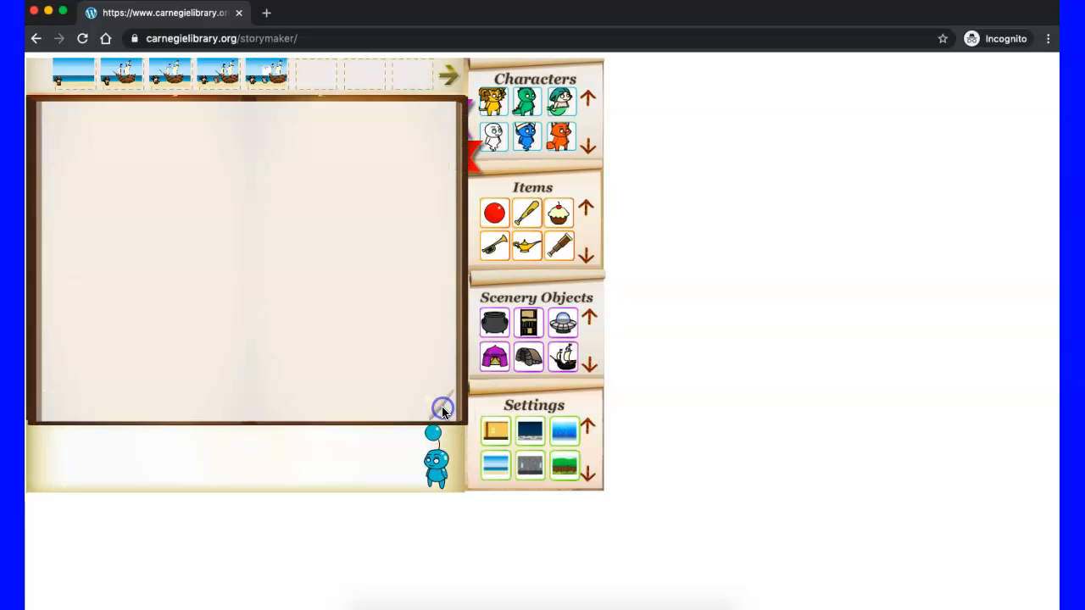
pyautogui.click(258, 270)
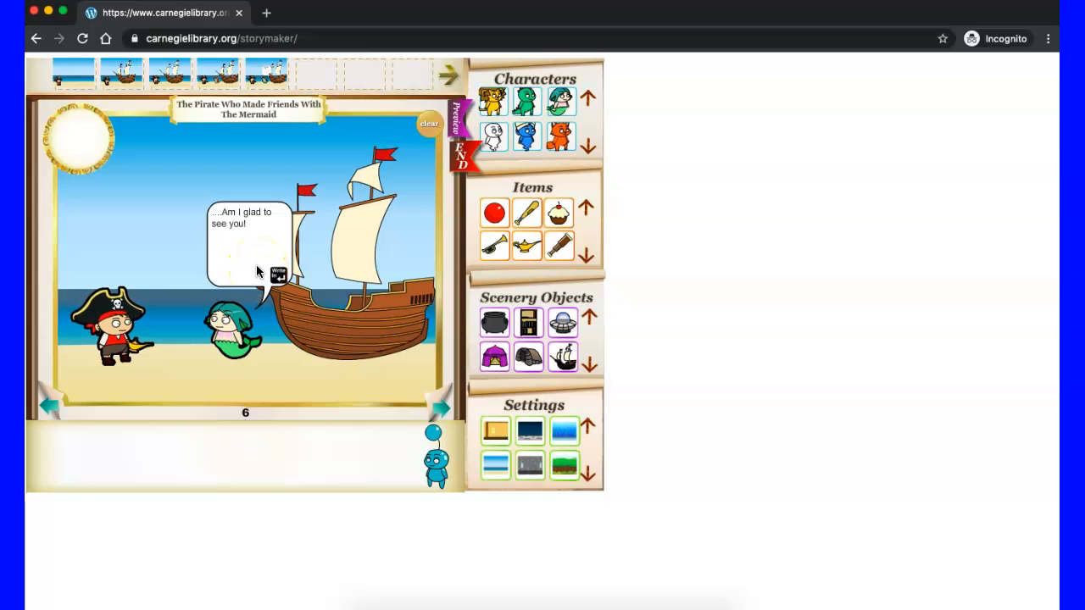
pyautogui.click(259, 269)
# Step: Give the pirate on page 6 the dance action
pyautogui.click(113, 321)
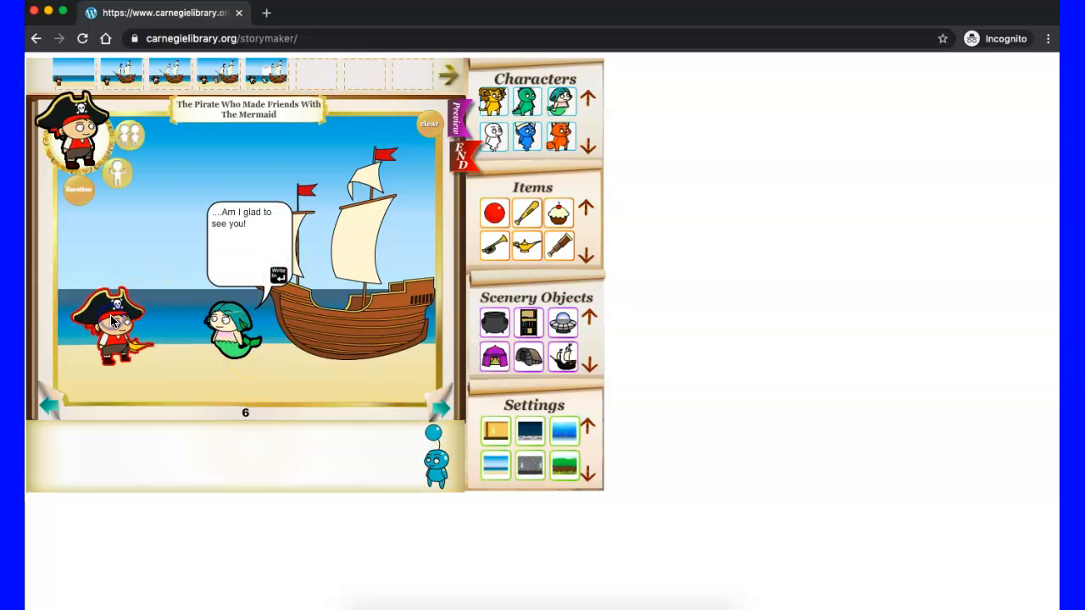
pyautogui.click(129, 132)
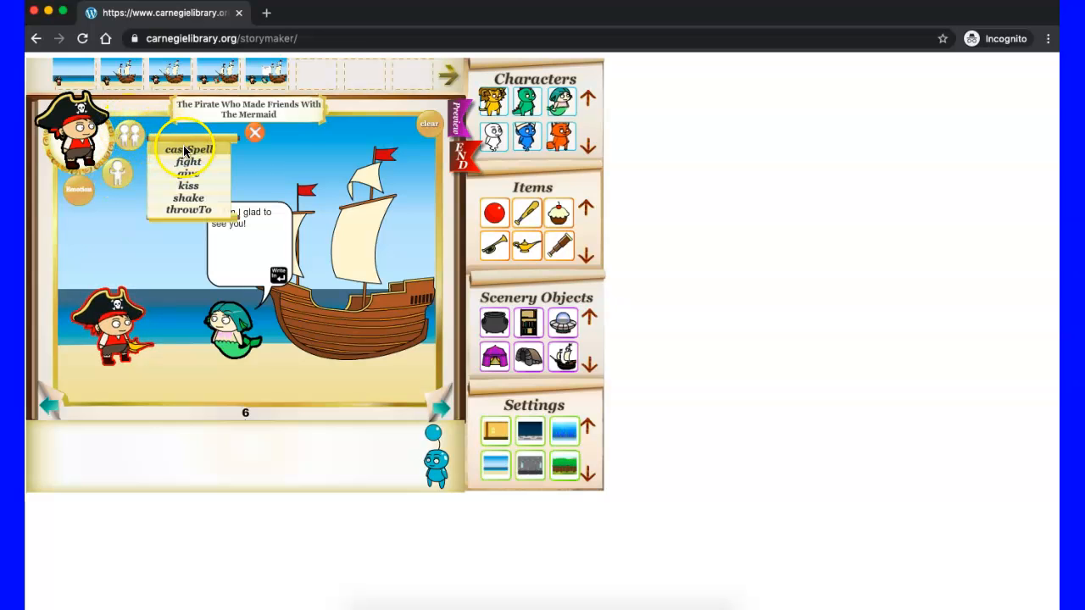
pyautogui.click(125, 173)
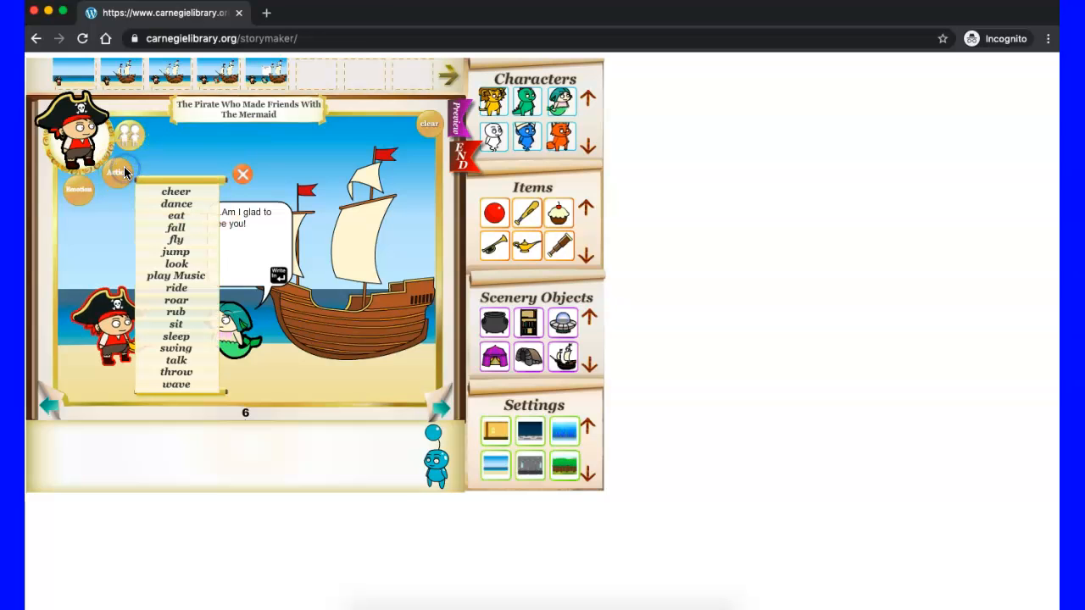
pyautogui.click(180, 208)
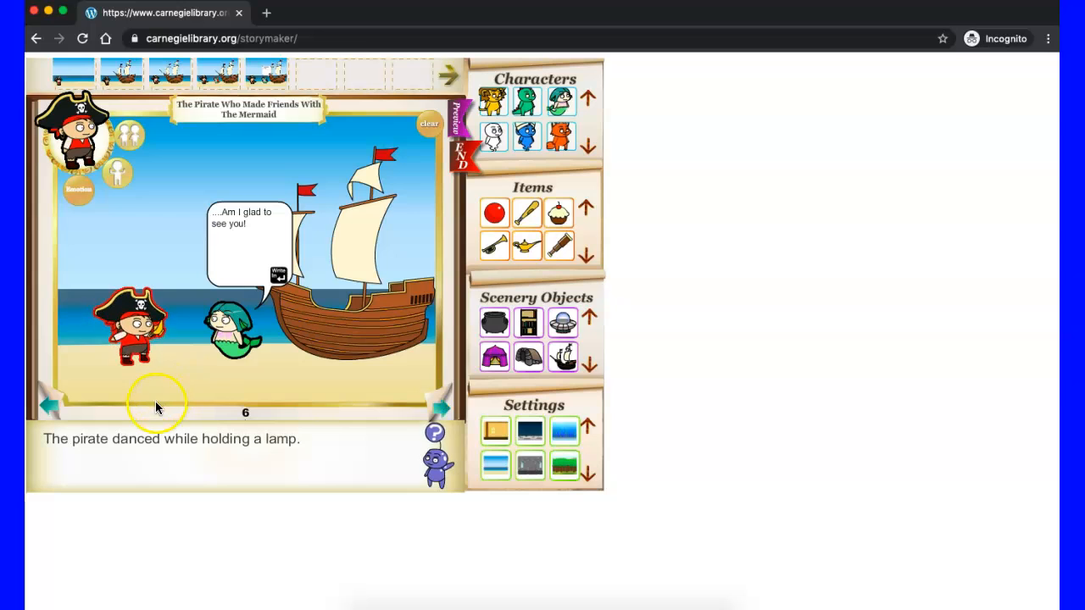
# Step: Edit page 6's text to read "The pirate danced while holding the magic lamp."
pyautogui.click(263, 440)
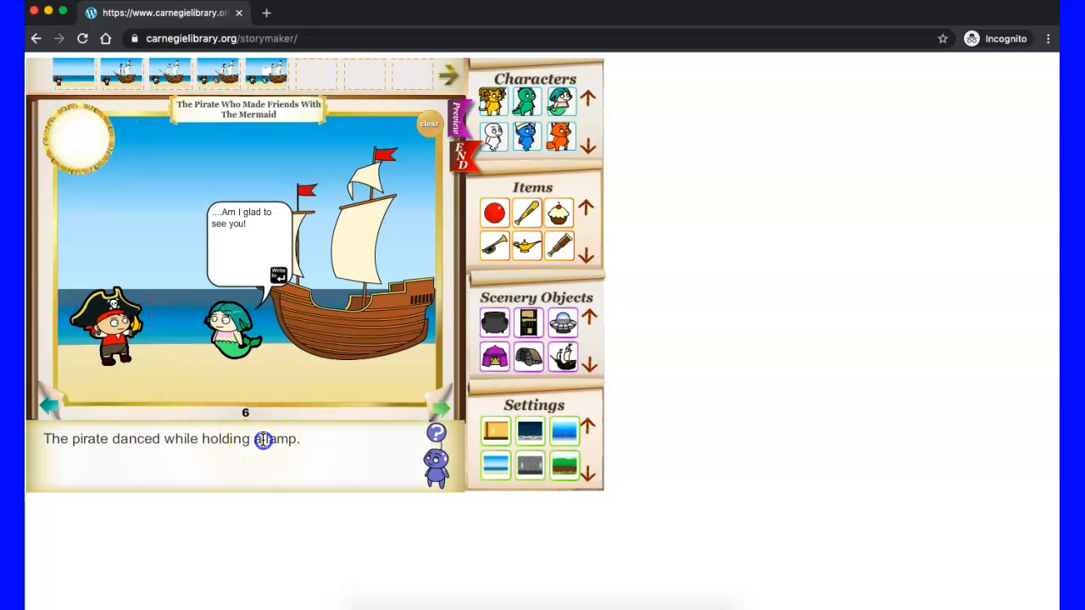
pyautogui.press('BackSpace')
pyautogui.write('the ')
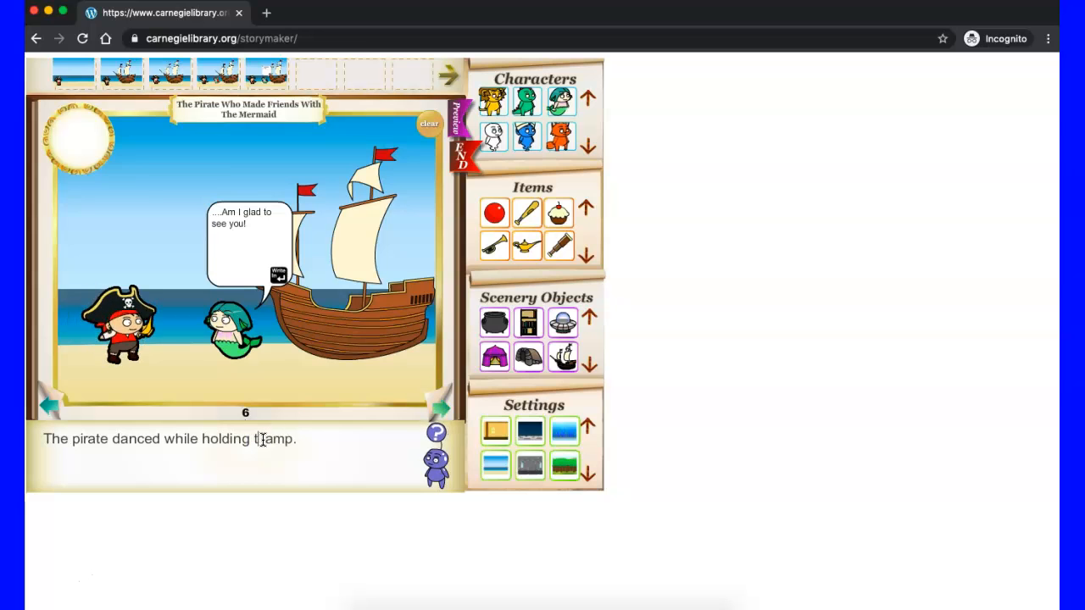
pyautogui.write('mag ')
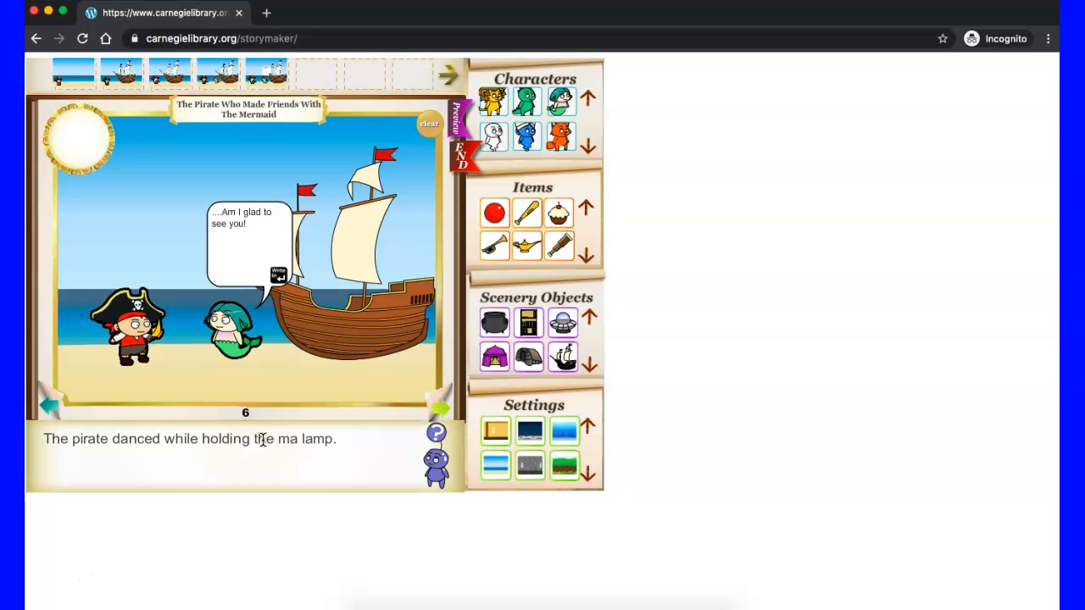
pyautogui.write('ic')
pyautogui.click(358, 441)
pyautogui.click(208, 392)
pyautogui.click(333, 325)
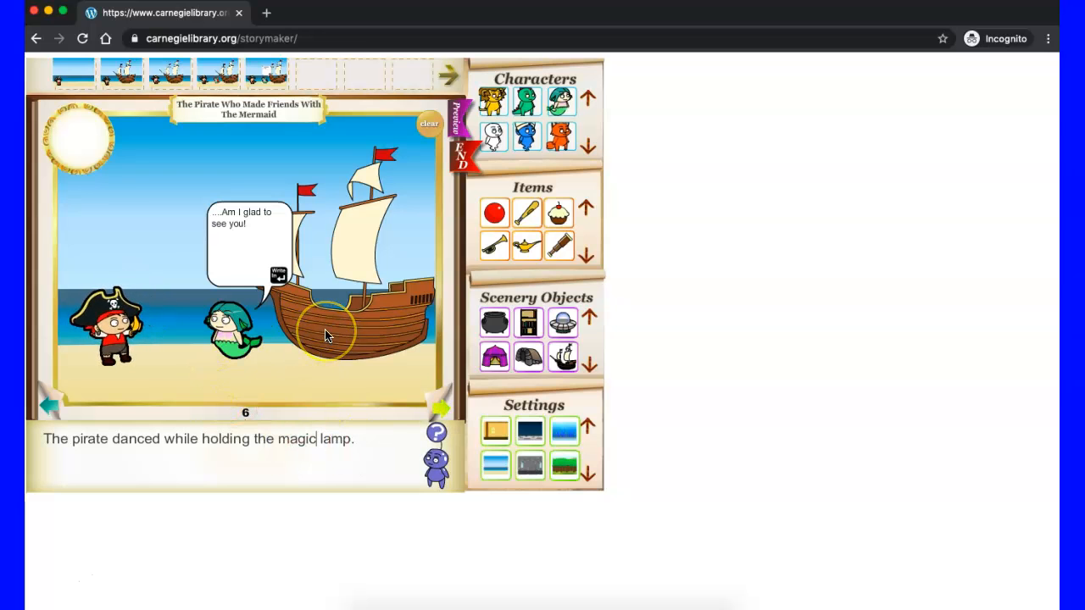
# Step: Review the story from page 1 and edit page 3's text to read "He found a magic lamp."
pyautogui.click(376, 172)
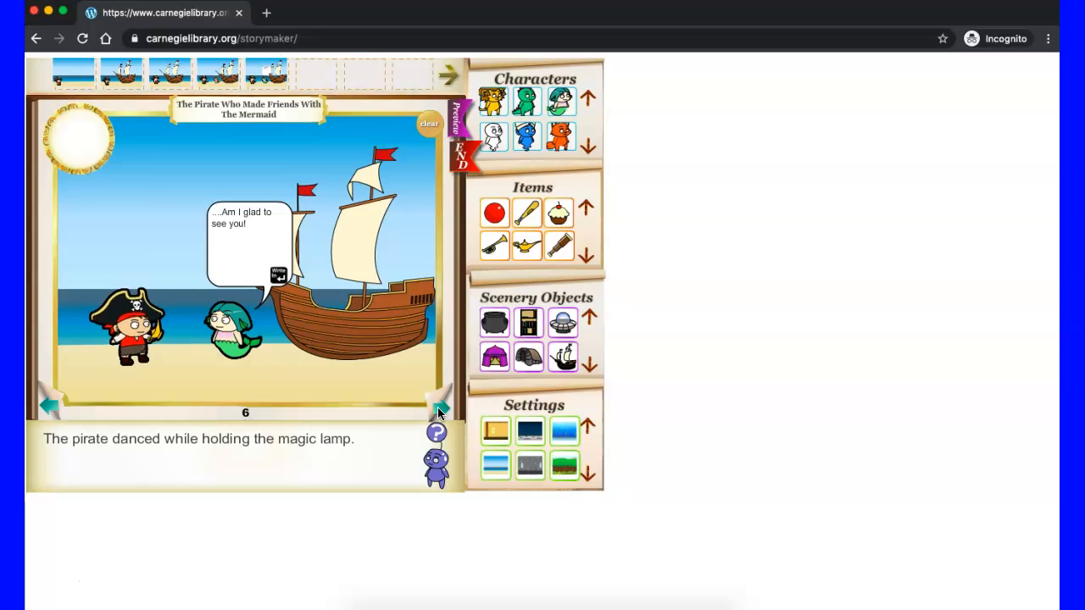
pyautogui.click(75, 77)
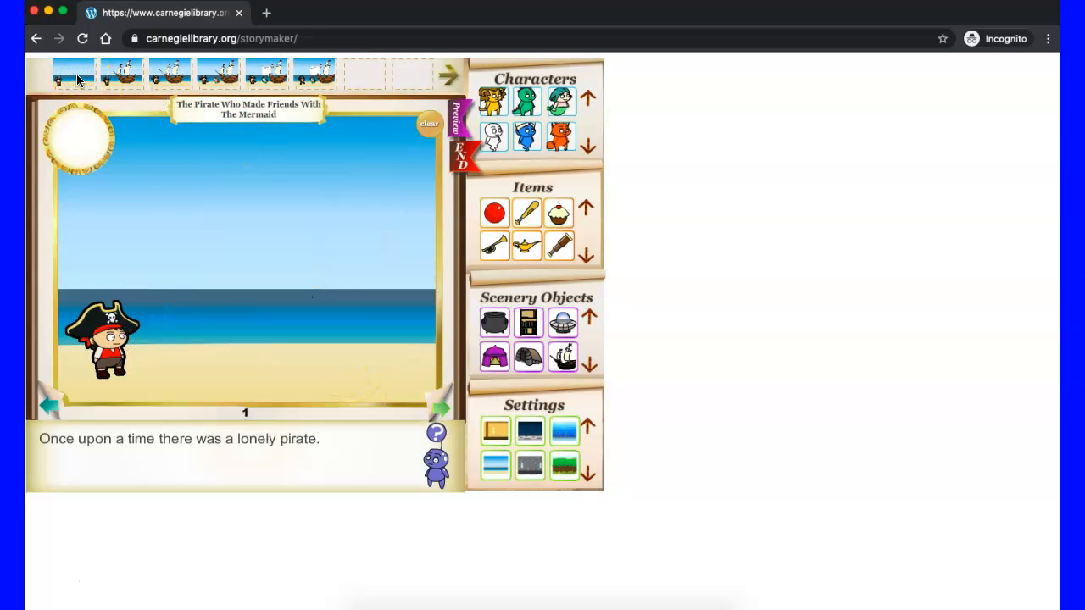
pyautogui.click(124, 69)
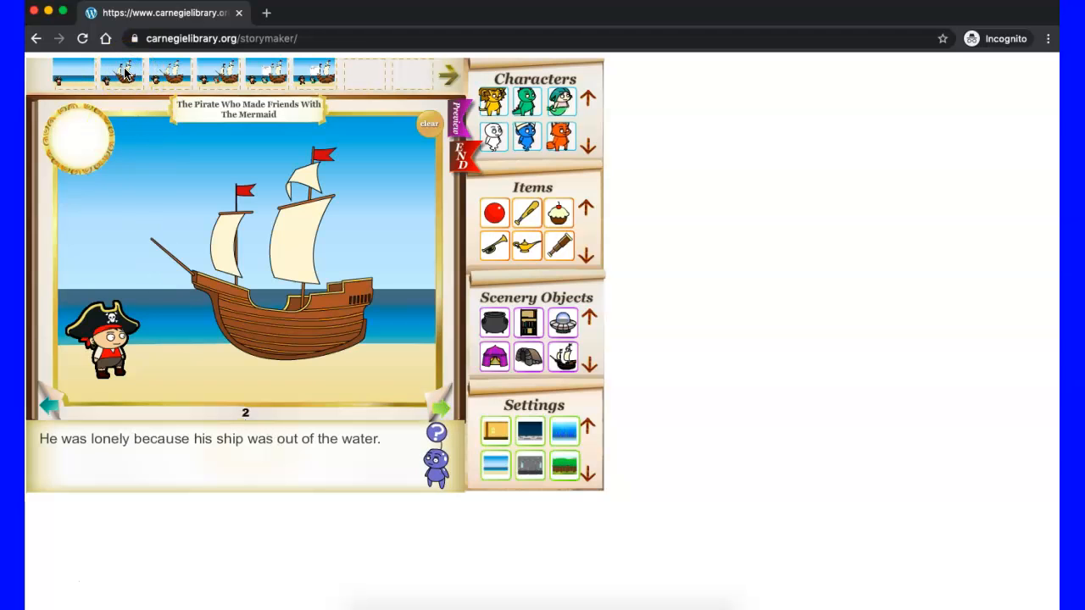
pyautogui.click(162, 74)
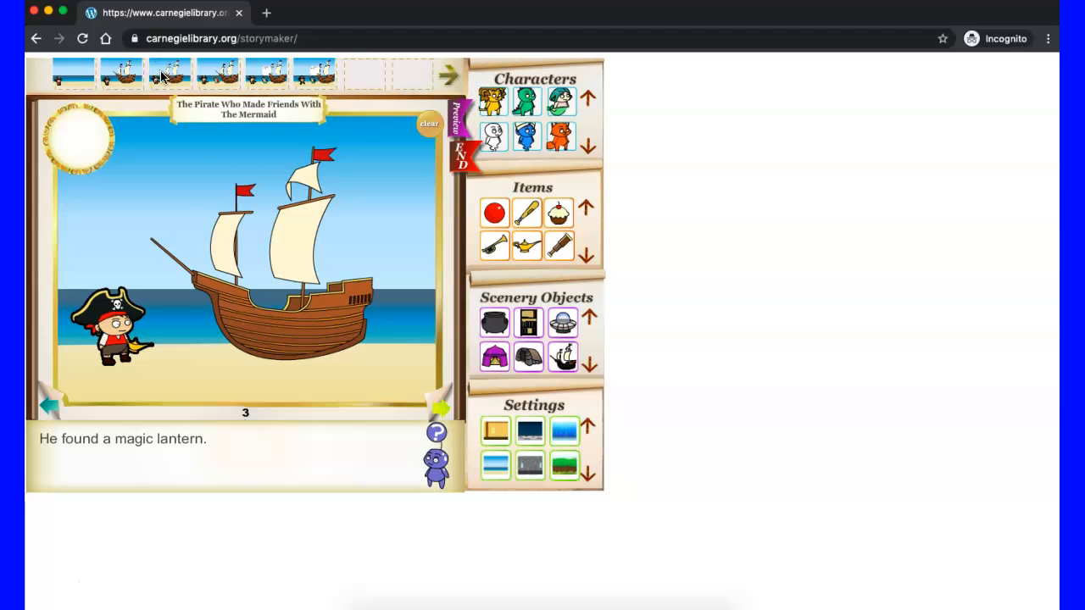
pyautogui.click(202, 439)
pyautogui.press('BackSpace')
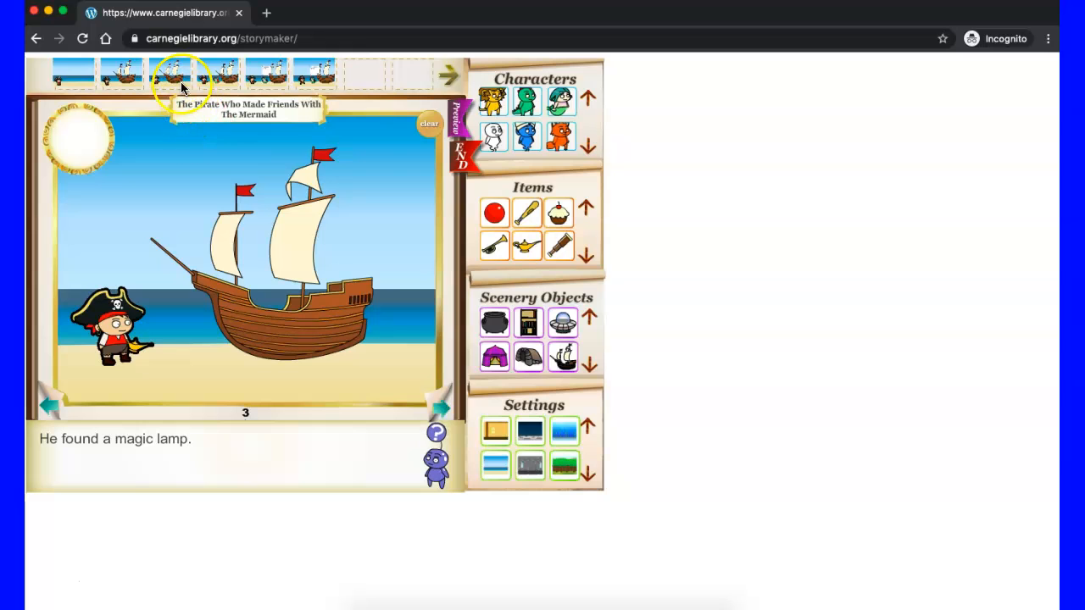
# Step: Edit page 4's text to read "When he rubbed the magic lamp and a mermaid appeared."
pyautogui.click(213, 76)
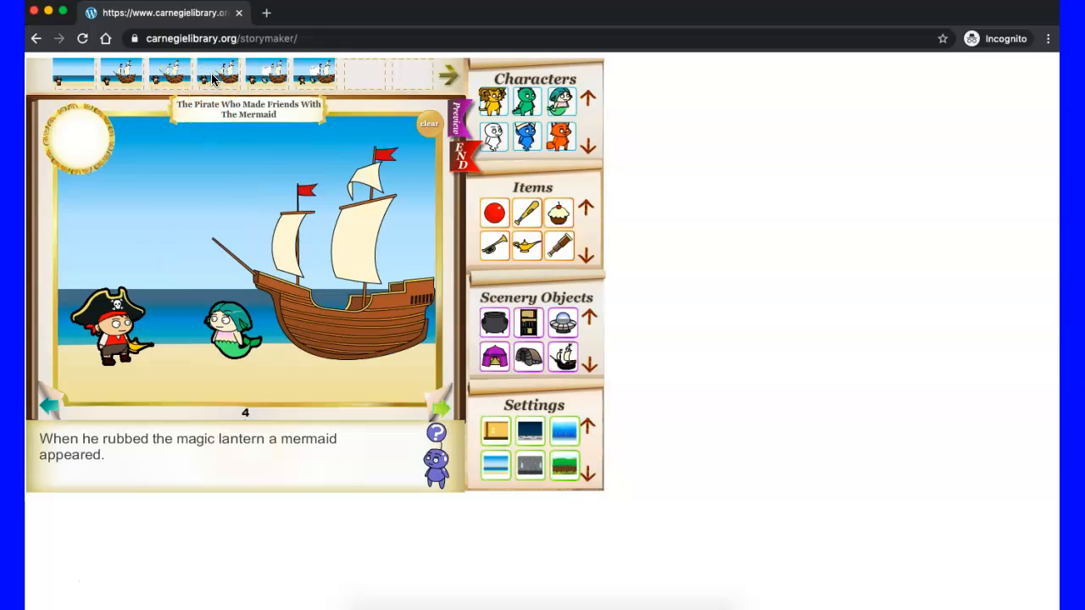
pyautogui.click(263, 440)
pyautogui.press('BackSpace')
pyautogui.press('BackSpace')
pyautogui.press('BackSpace')
pyautogui.press('BackSpace')
pyautogui.press('BackSpace')
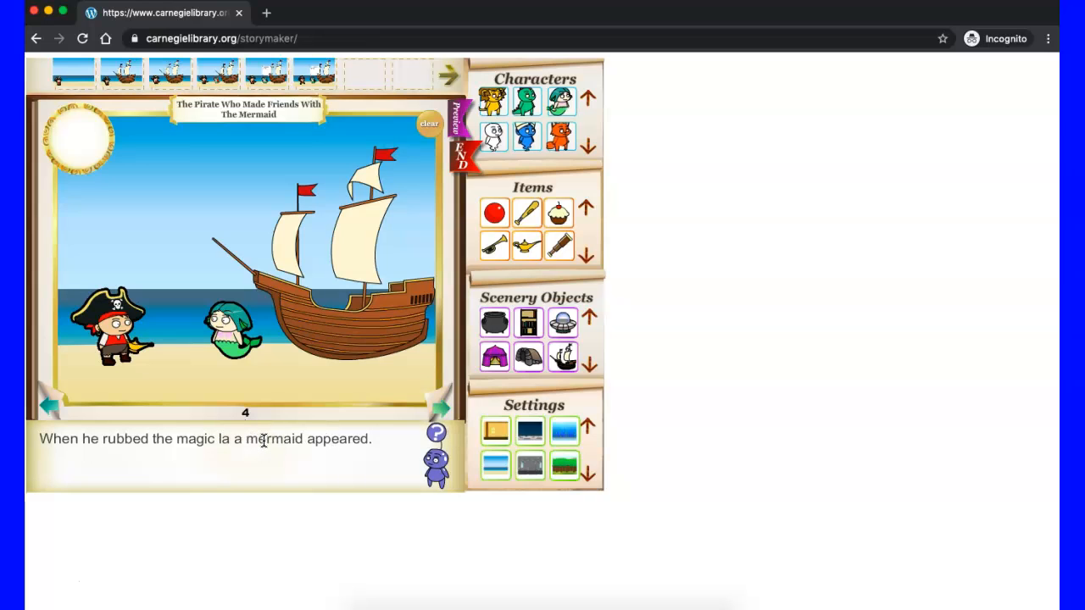
pyautogui.write('mp')
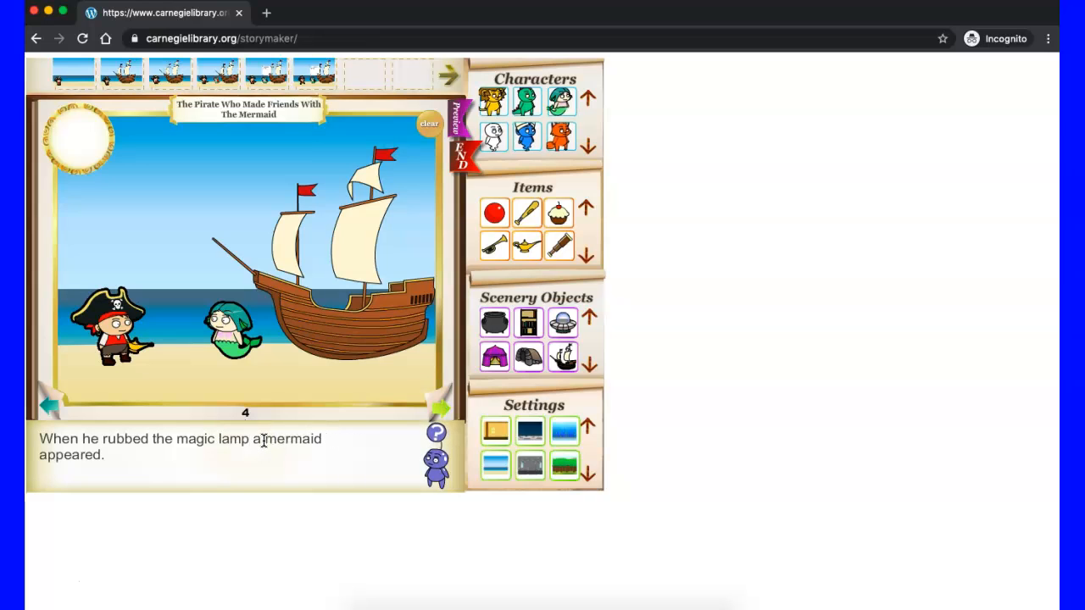
pyautogui.click(252, 440)
pyautogui.write('and')
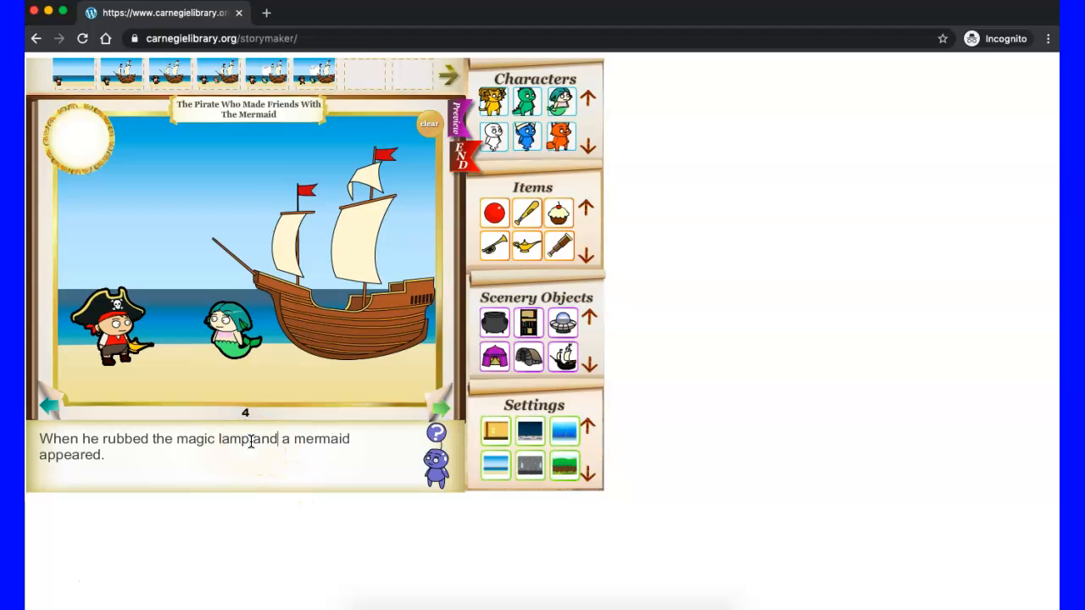
# Step: Check pages 5 and 6 and end the story
pyautogui.click(439, 411)
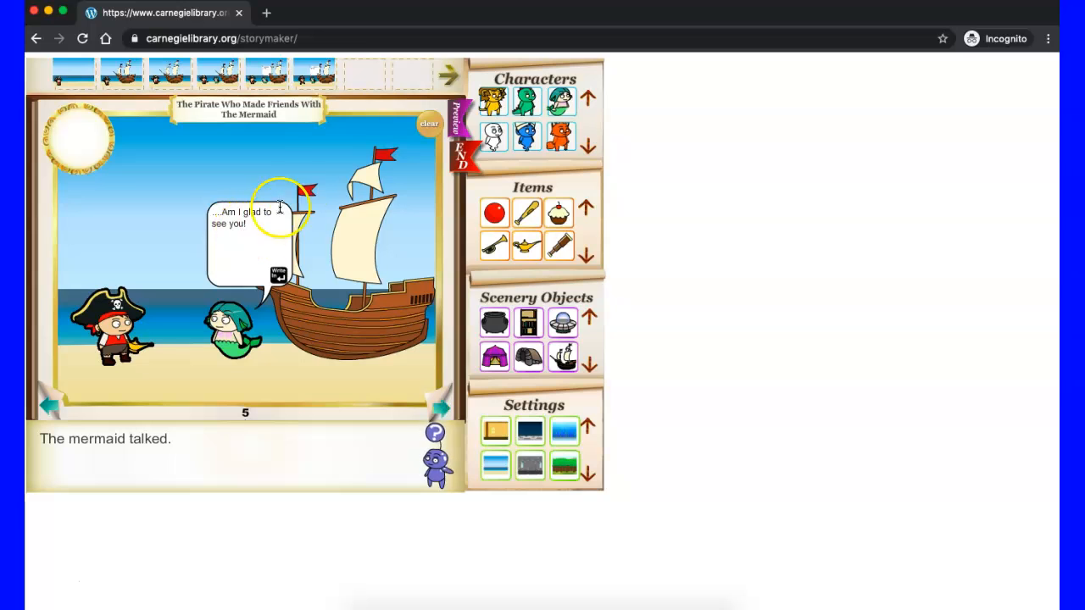
pyautogui.click(440, 412)
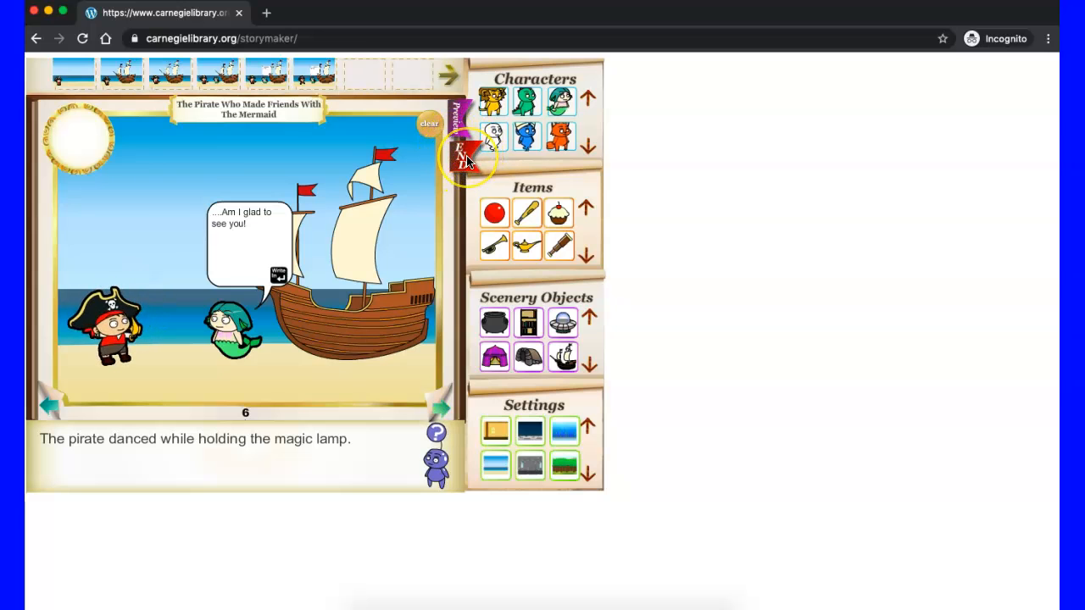
pyautogui.click(466, 161)
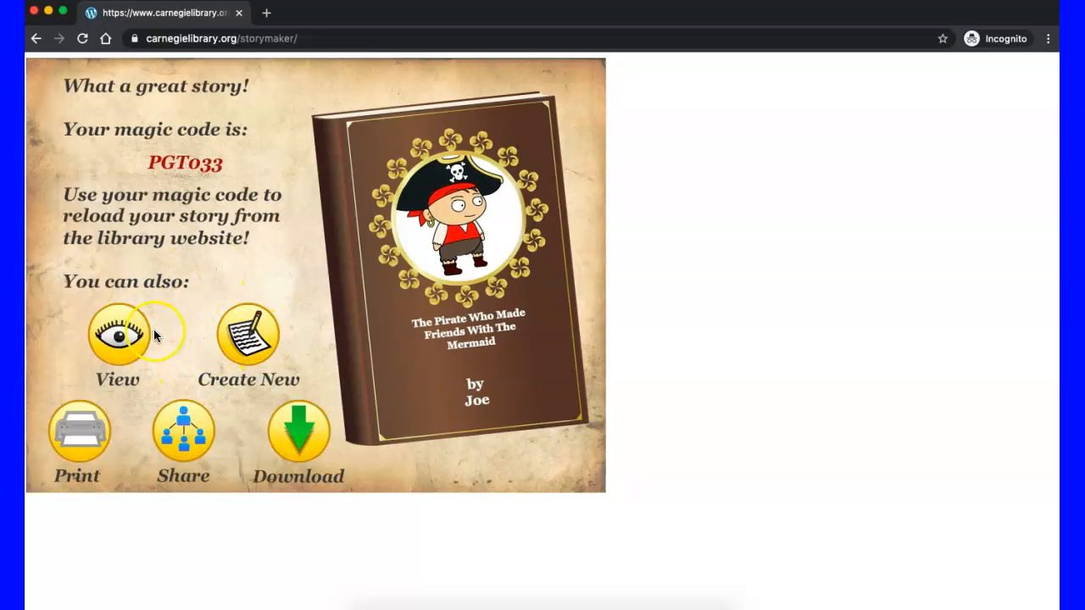
# Step: View the finished book, paging through to page 6, and close it
pyautogui.click(123, 337)
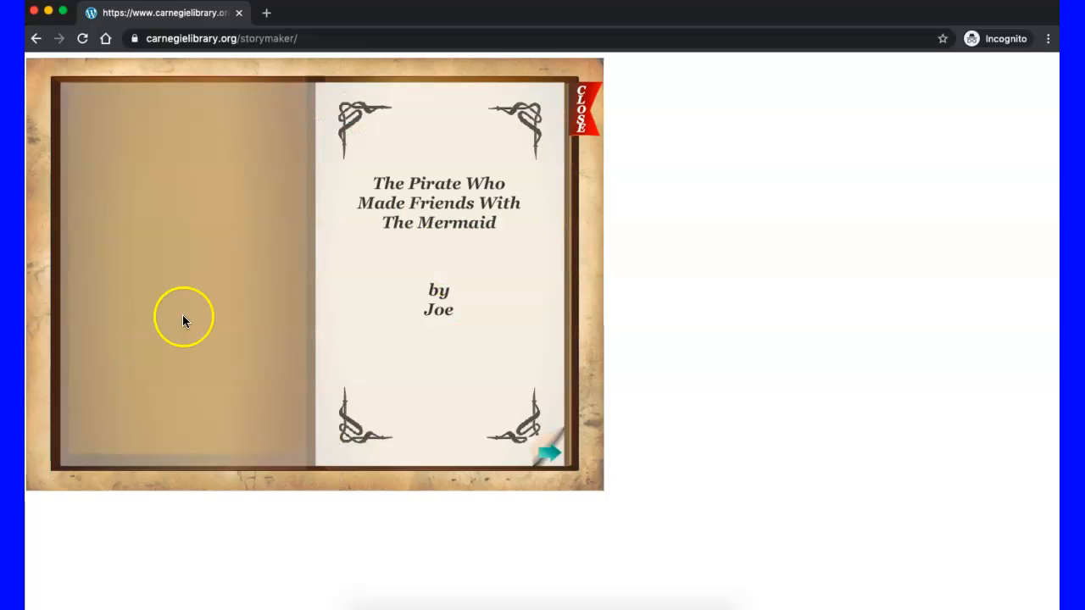
pyautogui.click(550, 447)
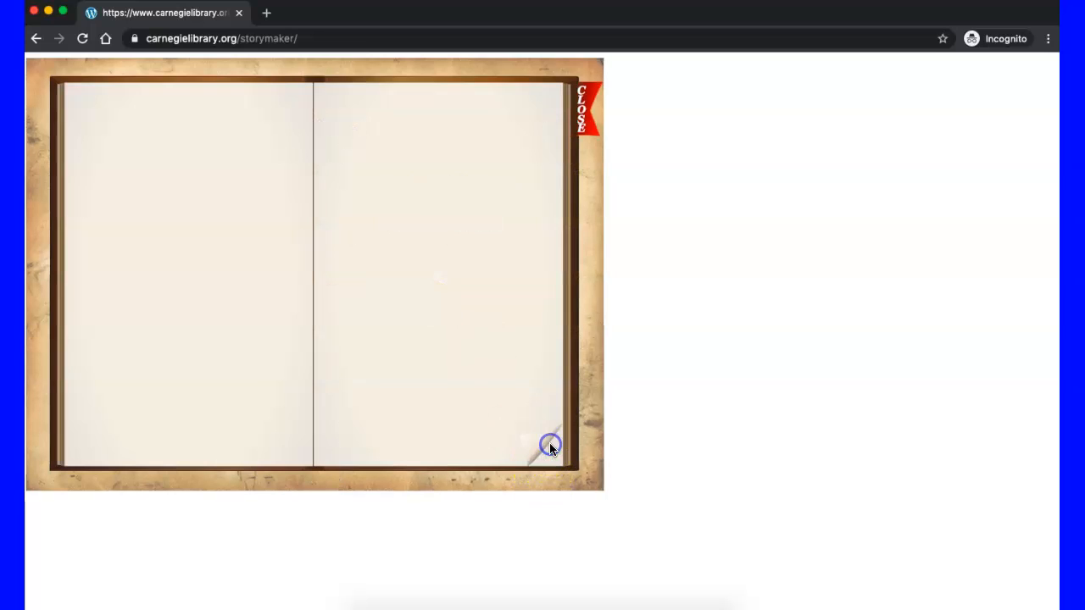
pyautogui.click(551, 444)
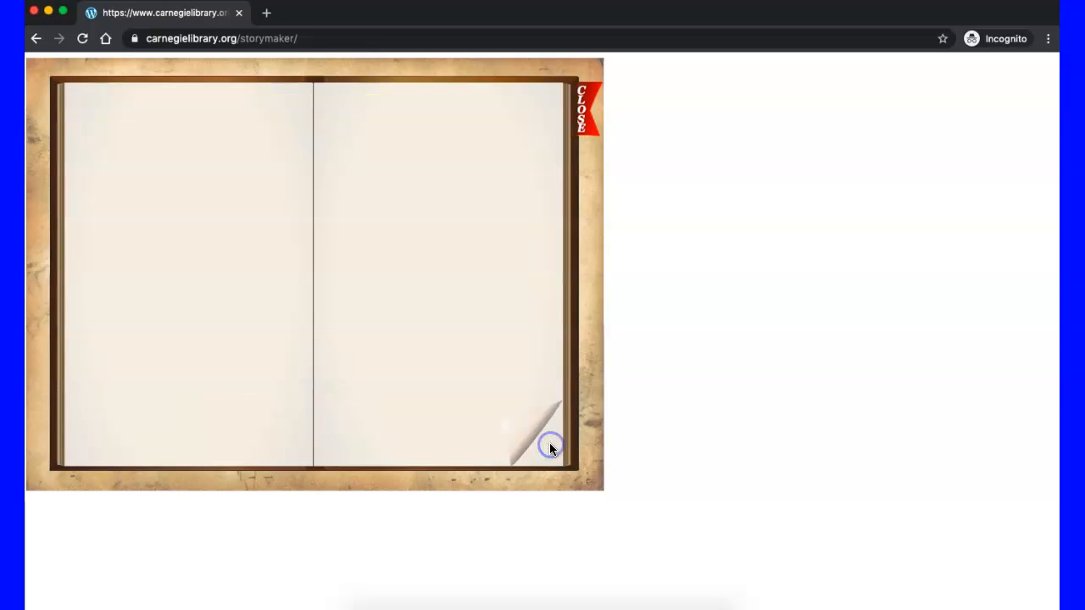
pyautogui.click(550, 444)
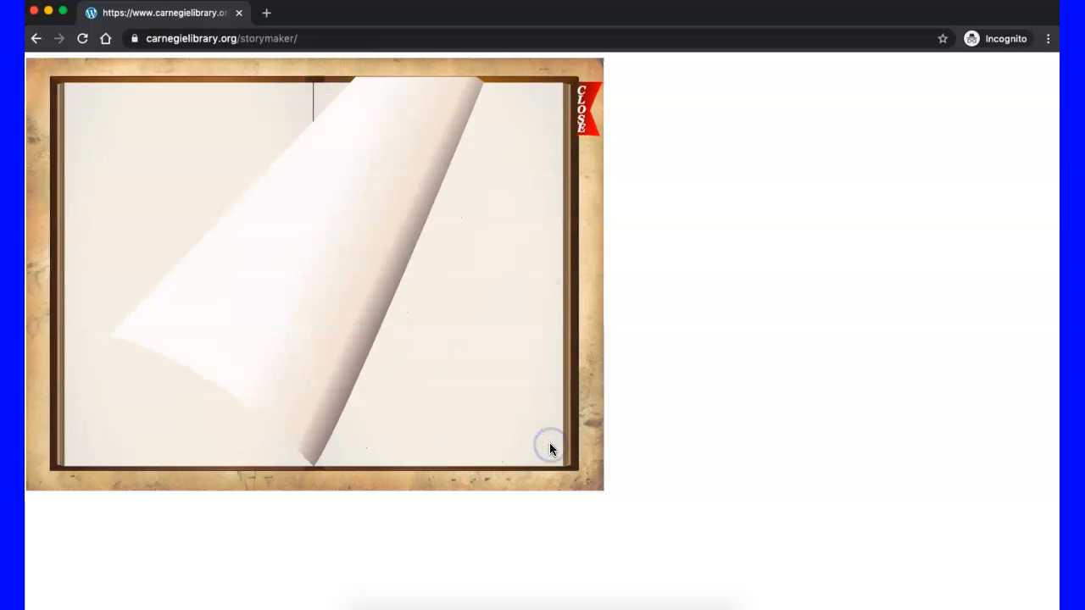
pyautogui.click(550, 444)
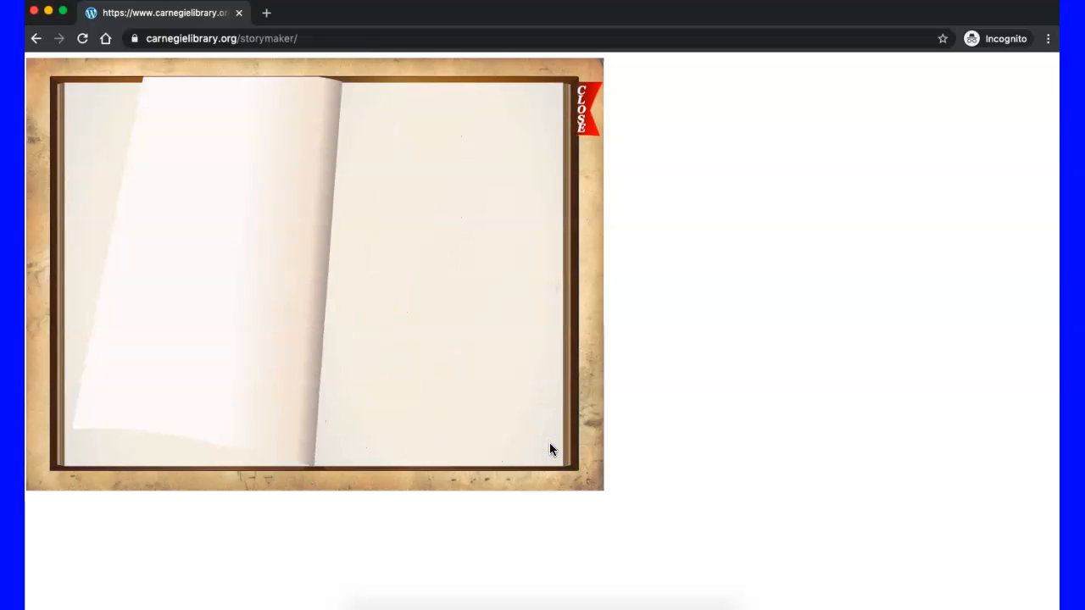
pyautogui.click(549, 444)
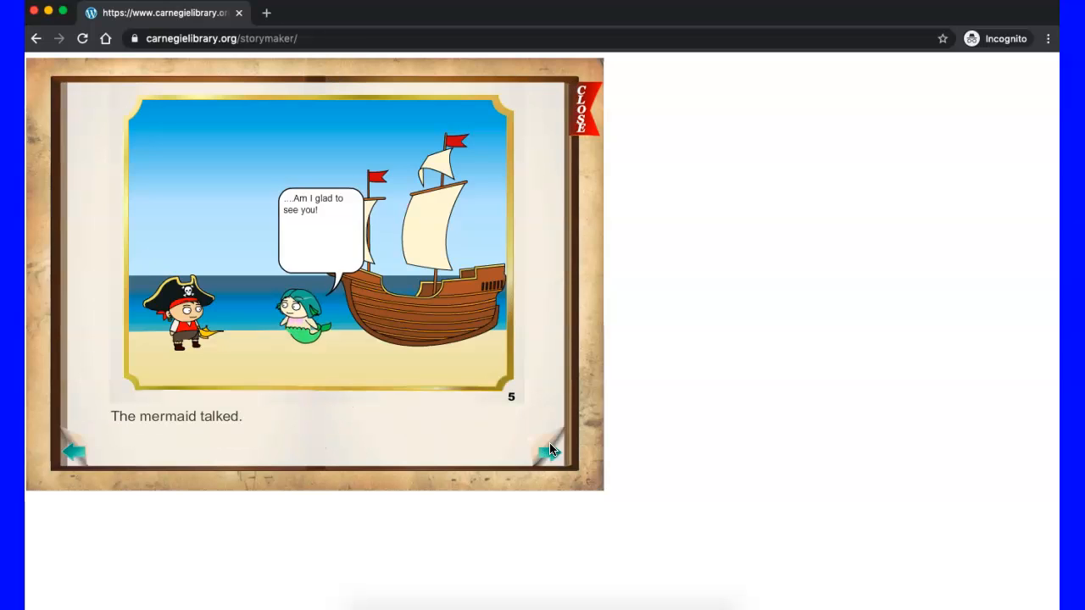
pyautogui.click(550, 444)
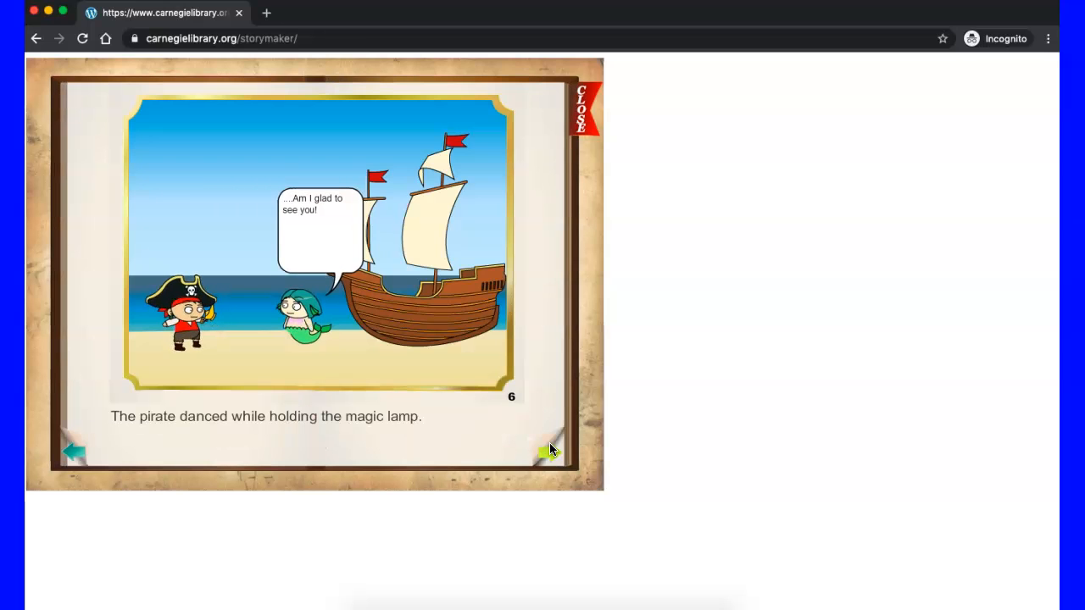
pyautogui.click(586, 103)
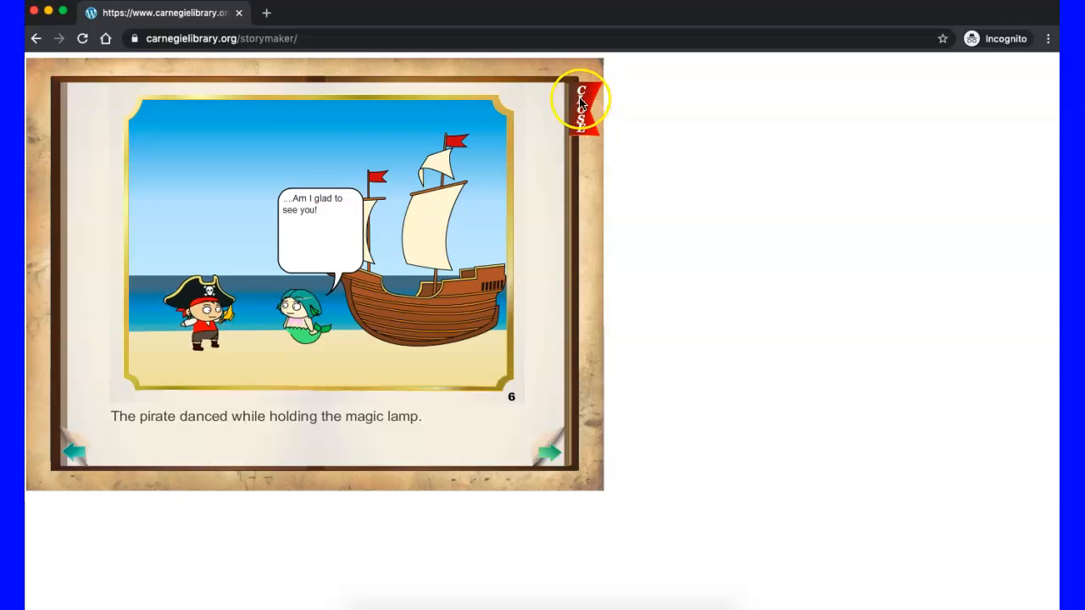
pyautogui.click(579, 100)
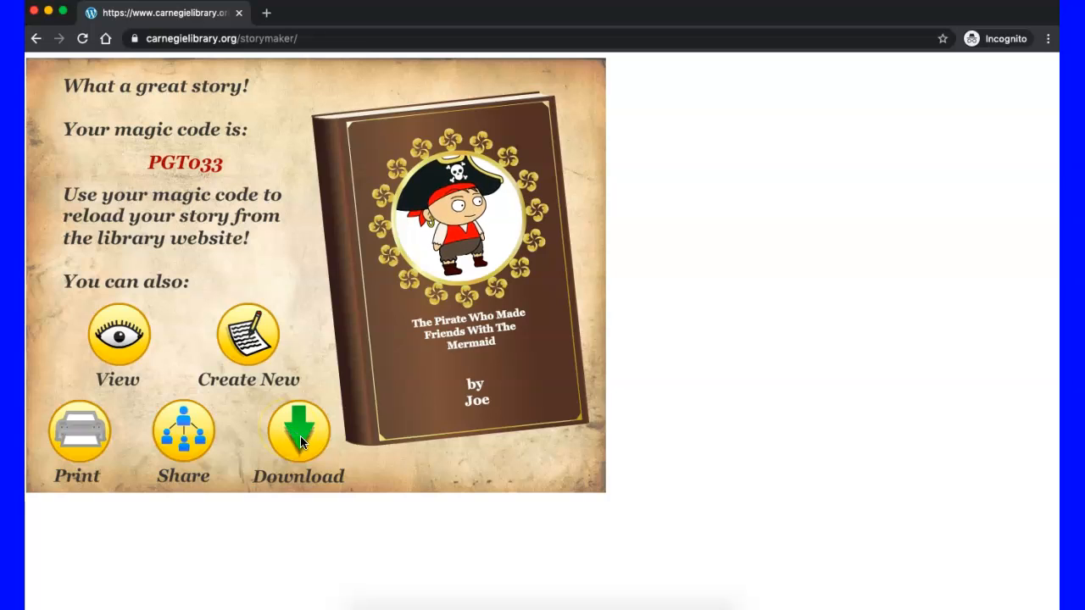
# Step: Open the form for sharing the story by e-mail and dismiss it without sending anything
pyautogui.click(189, 436)
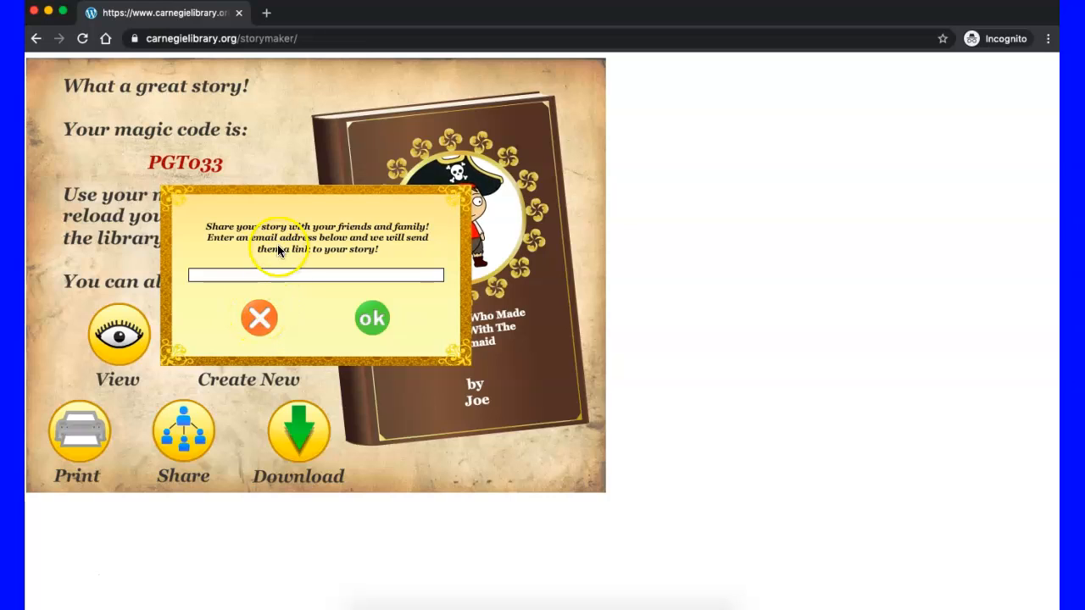
pyautogui.click(217, 274)
pyautogui.click(256, 319)
pyautogui.click(363, 317)
pyautogui.click(274, 317)
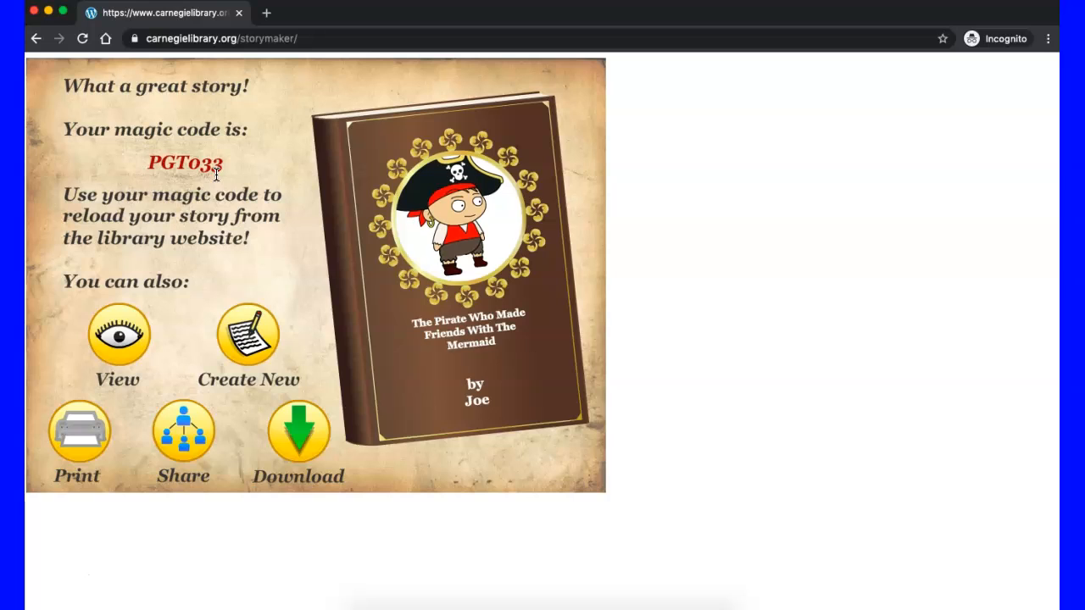
# Step: Copy the story's magic code and reload the My StoryMaker welcome page
pyautogui.moveTo(227, 164); pyautogui.dragTo(152, 155)
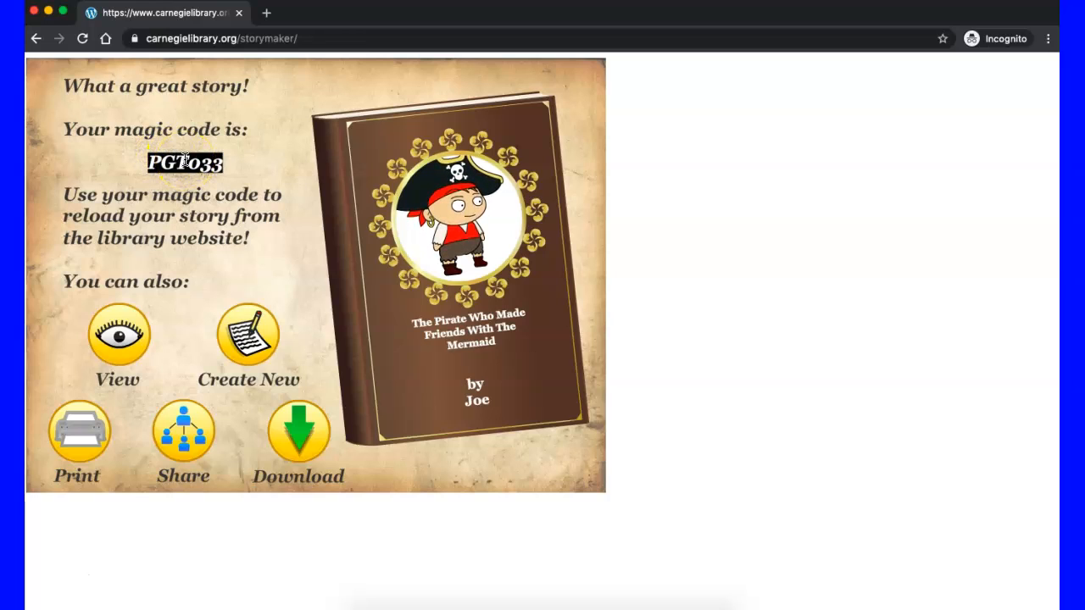
pyautogui.click(320, 8)
pyautogui.click(311, 46)
pyautogui.click(312, 46)
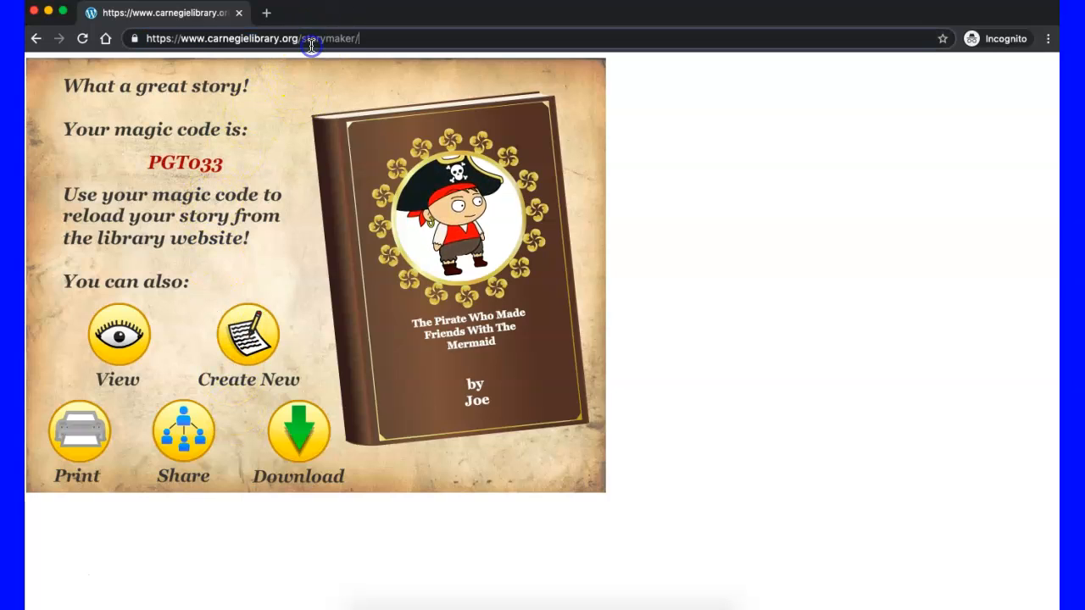
pyautogui.press('Return')
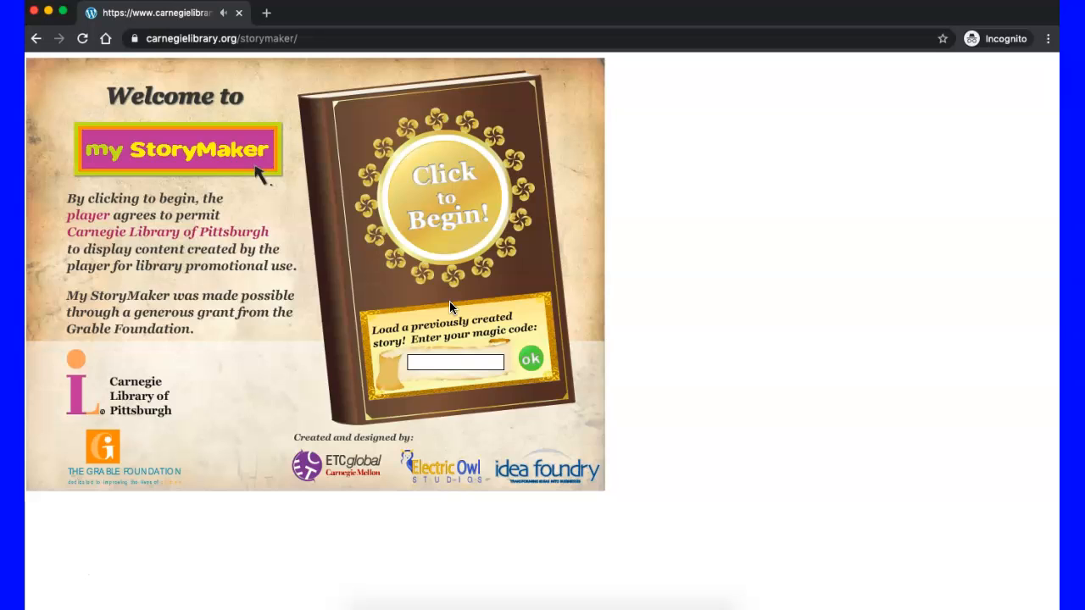
# Step: Lower the sound volume, enter the story's magic code, and load the previously created story
pyautogui.press('XF86AudioLowerVolume')
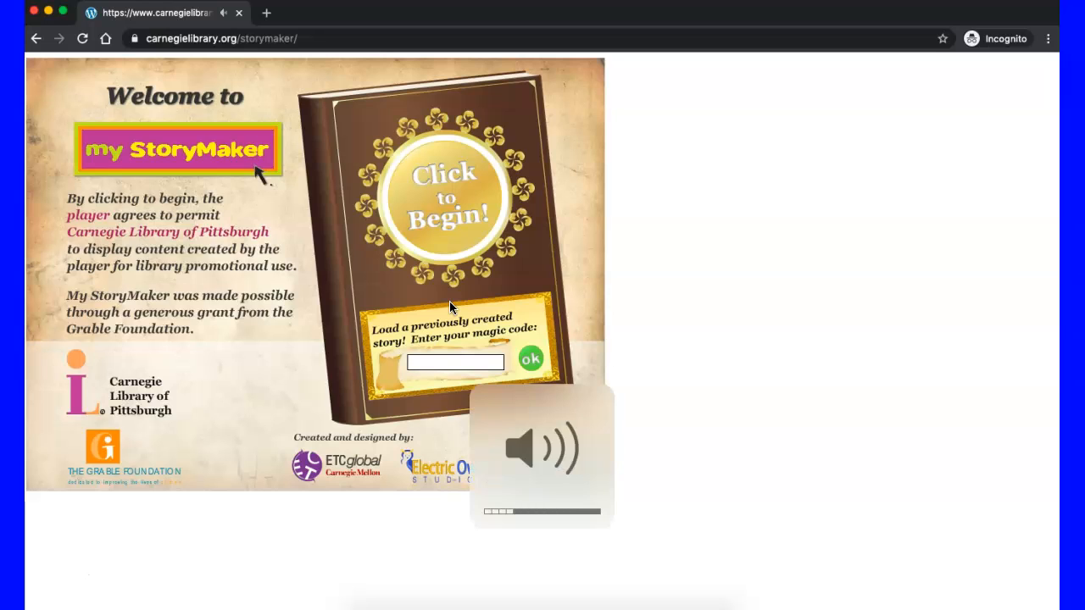
pyautogui.click(407, 348)
pyautogui.click(420, 362)
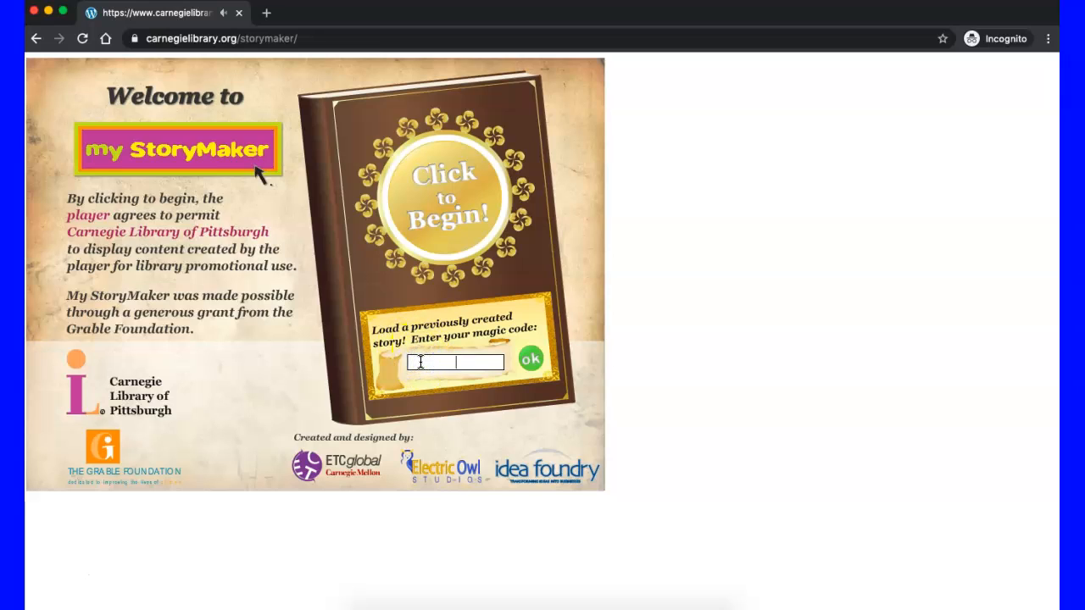
pyautogui.click(471, 364)
pyautogui.click(531, 360)
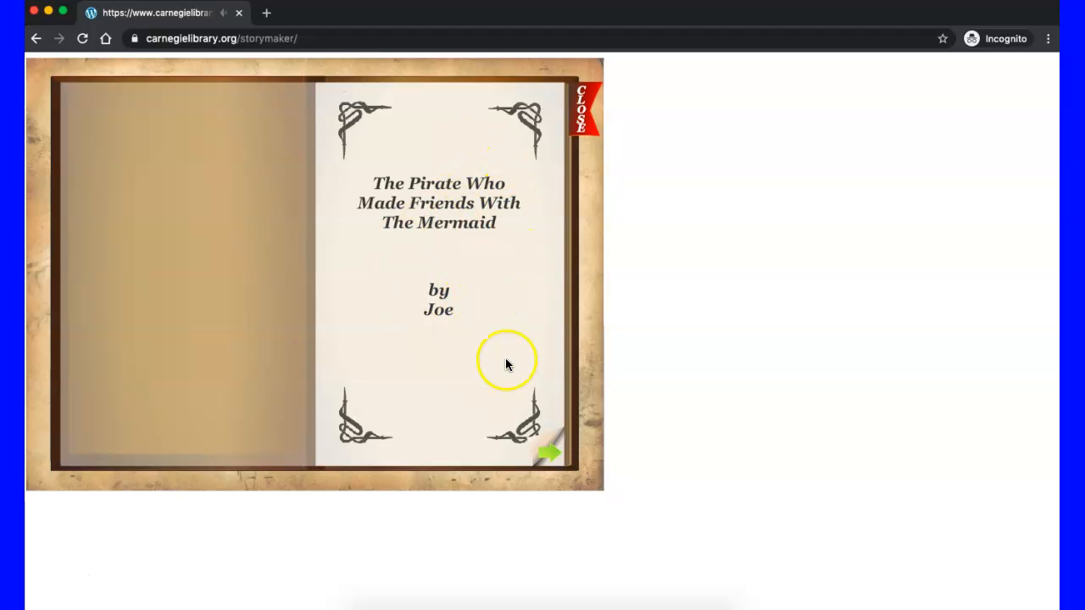
# Step: Page through the reloaded story to page 3 to check its illustrations and text
pyautogui.click(547, 449)
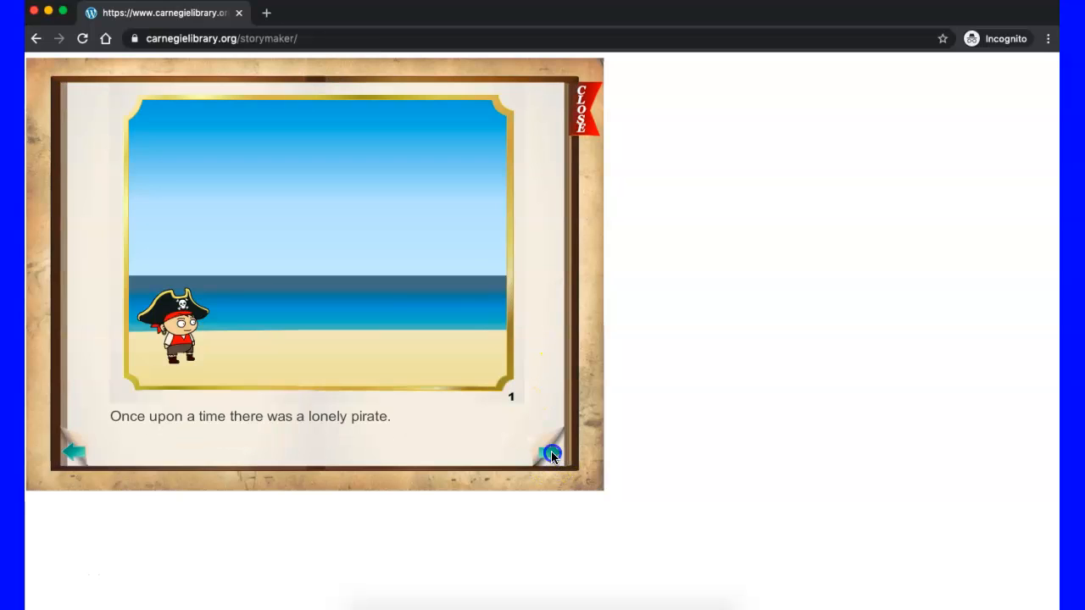
pyautogui.click(551, 455)
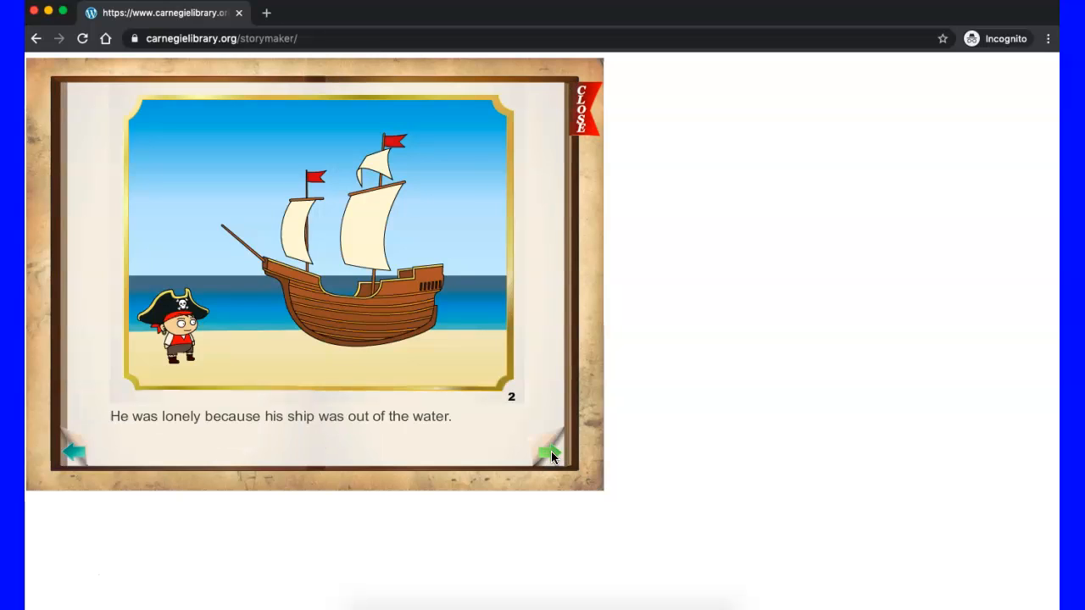
pyautogui.click(551, 455)
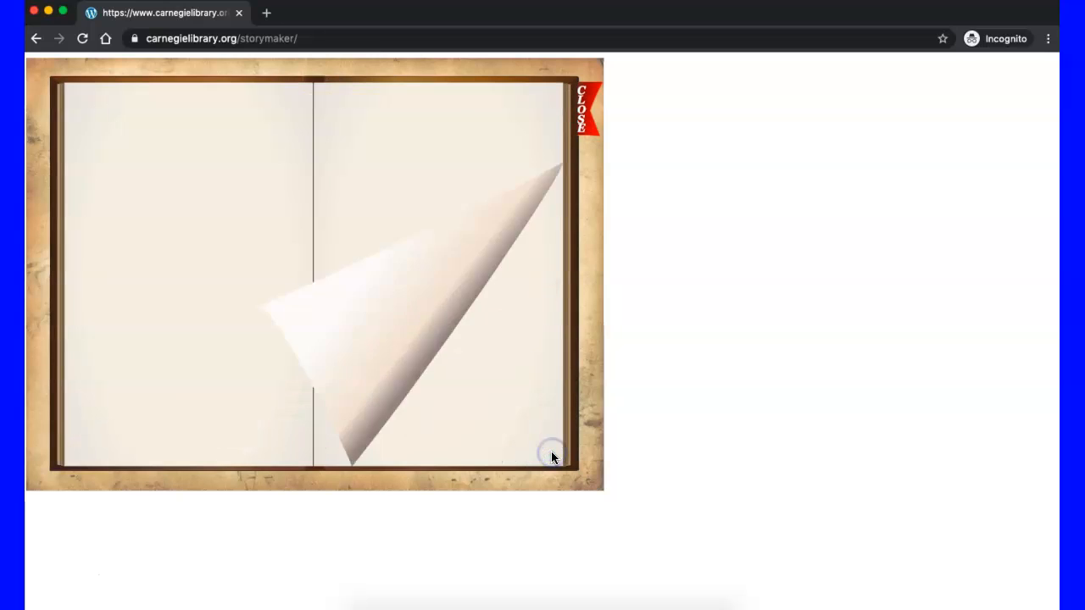
pyautogui.click(424, 264)
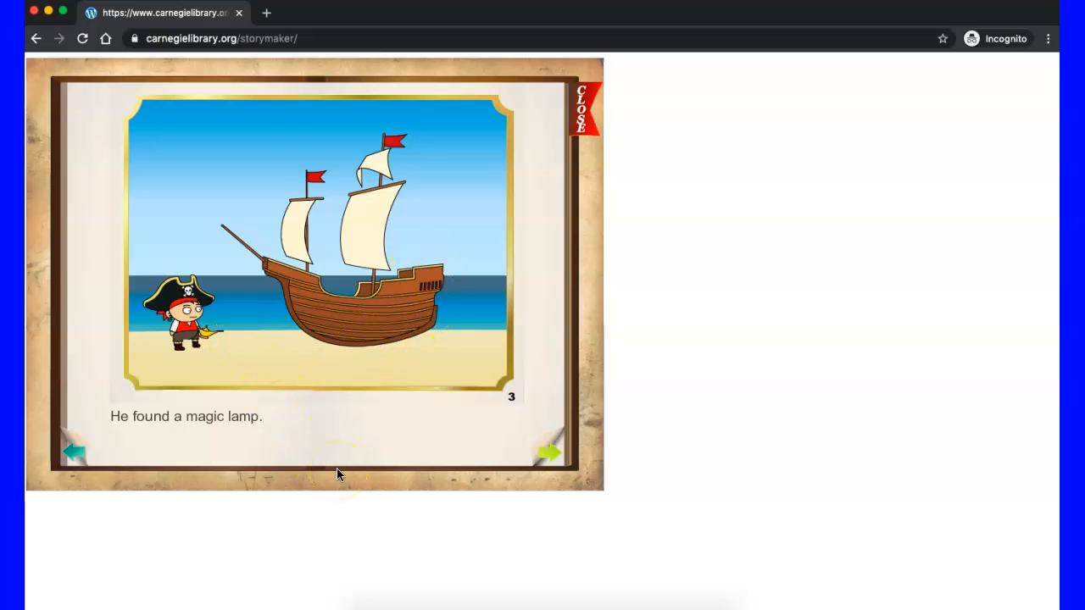
# Step: Open the Village School Library home page and highlight the librarian's contact e-mail in the footer
pyautogui.click(105, 38)
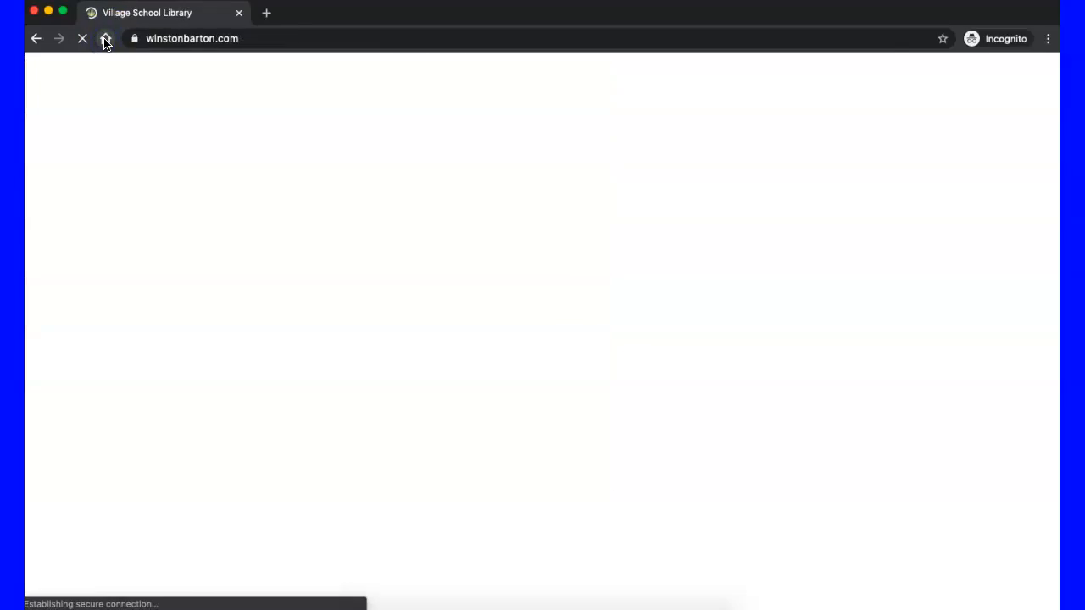
pyautogui.scroll(-15, 382, 301)
pyautogui.scroll(-20, 382, 301)
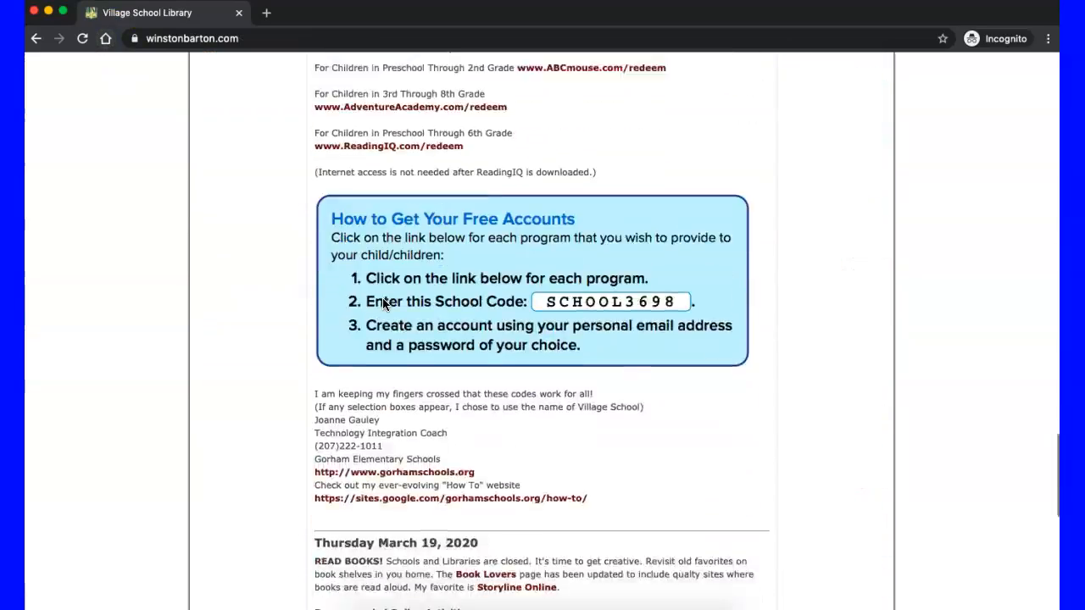
pyautogui.click(542, 578)
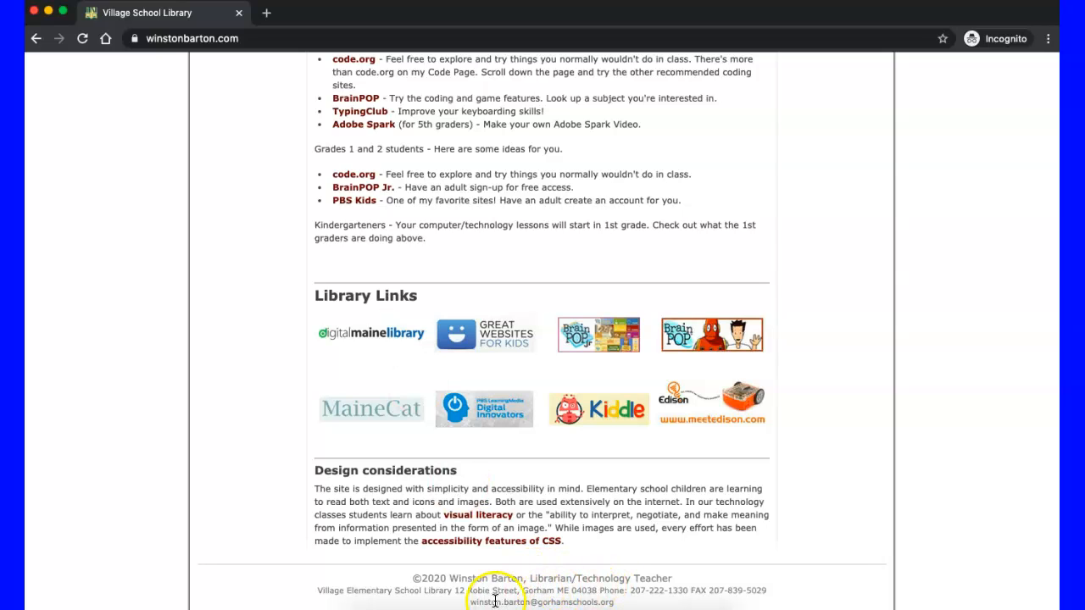
pyautogui.moveTo(471, 601); pyautogui.dragTo(617, 603)
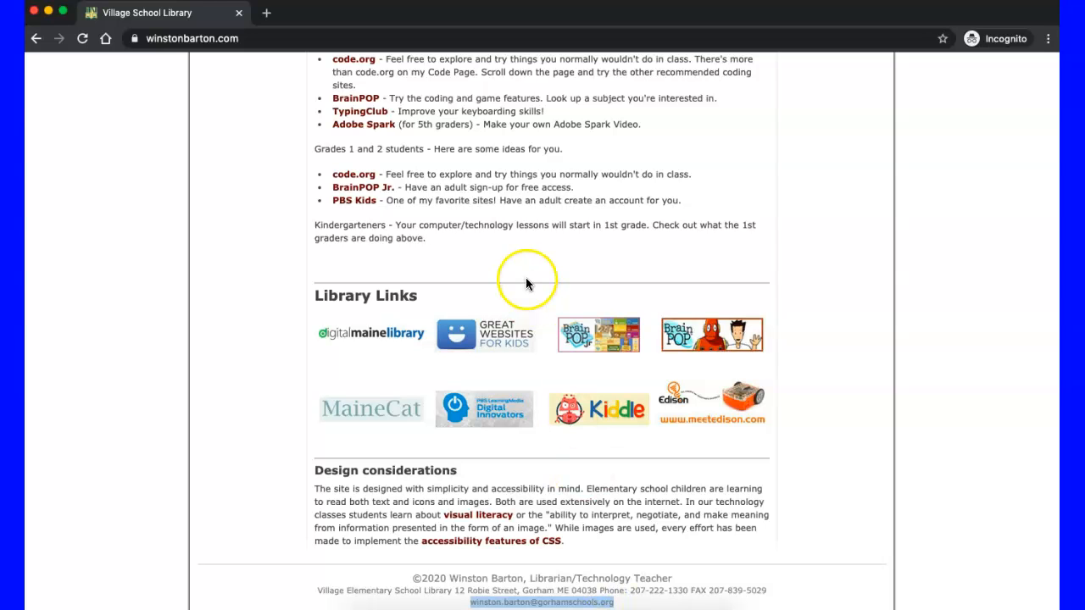
pyautogui.scroll(20, 264, 244)
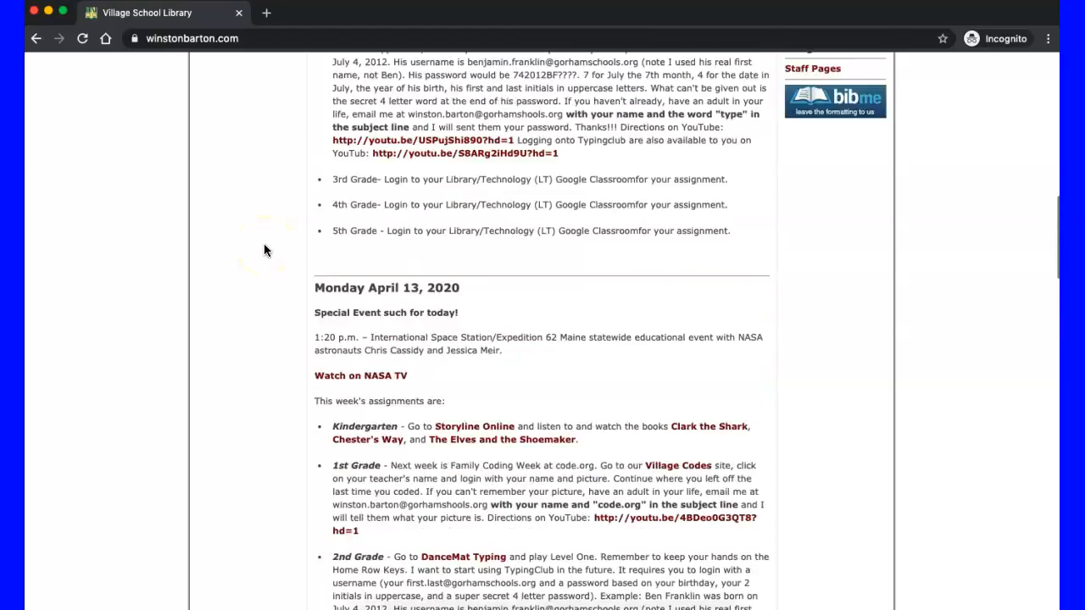